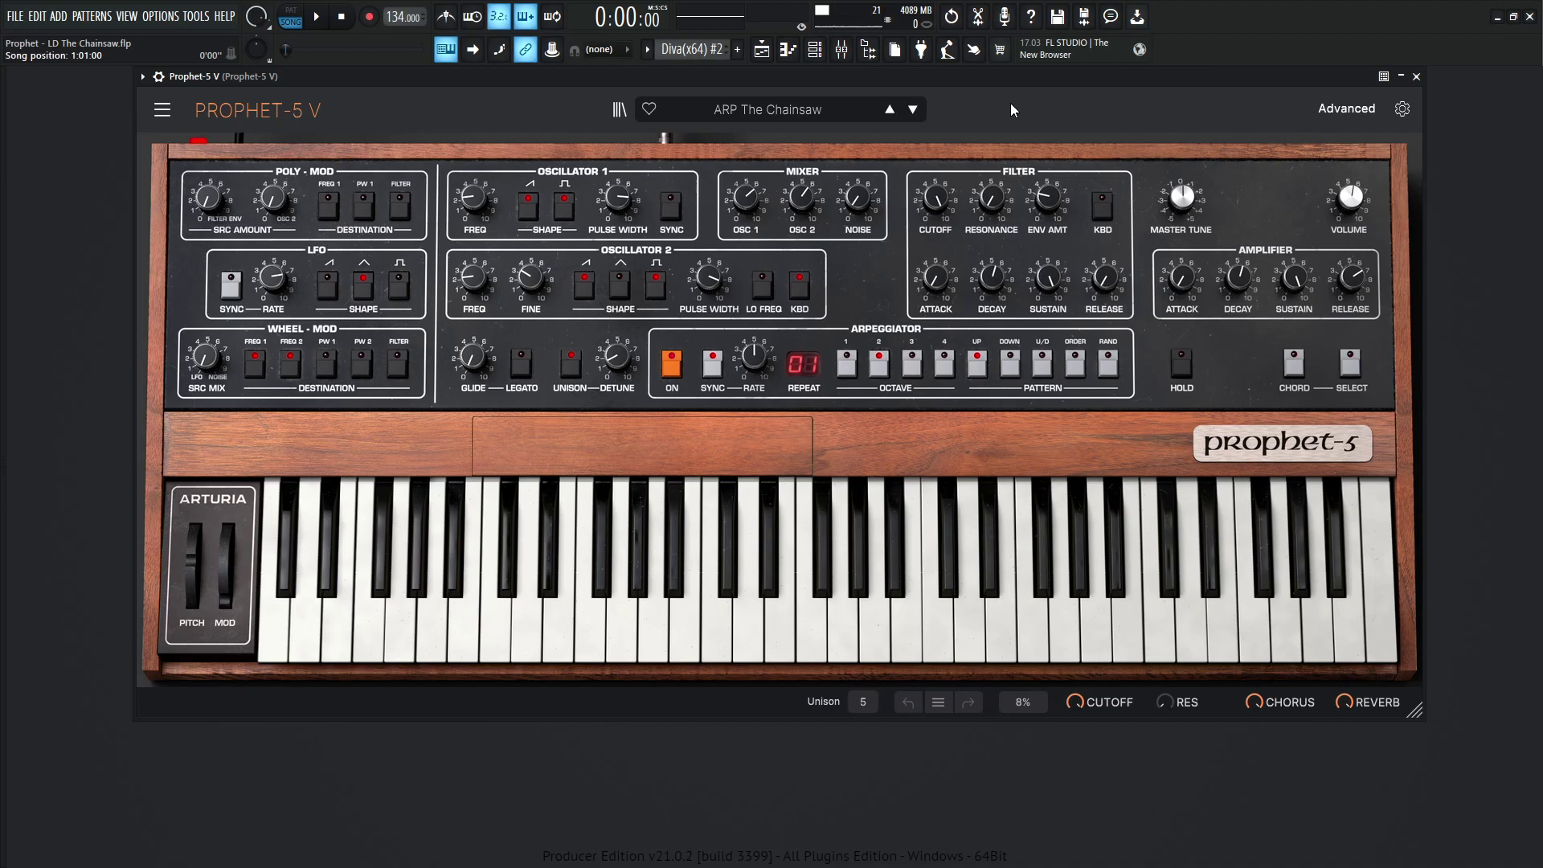
Start the song playing while showing and hiding the playlist arrangement
key(F5)
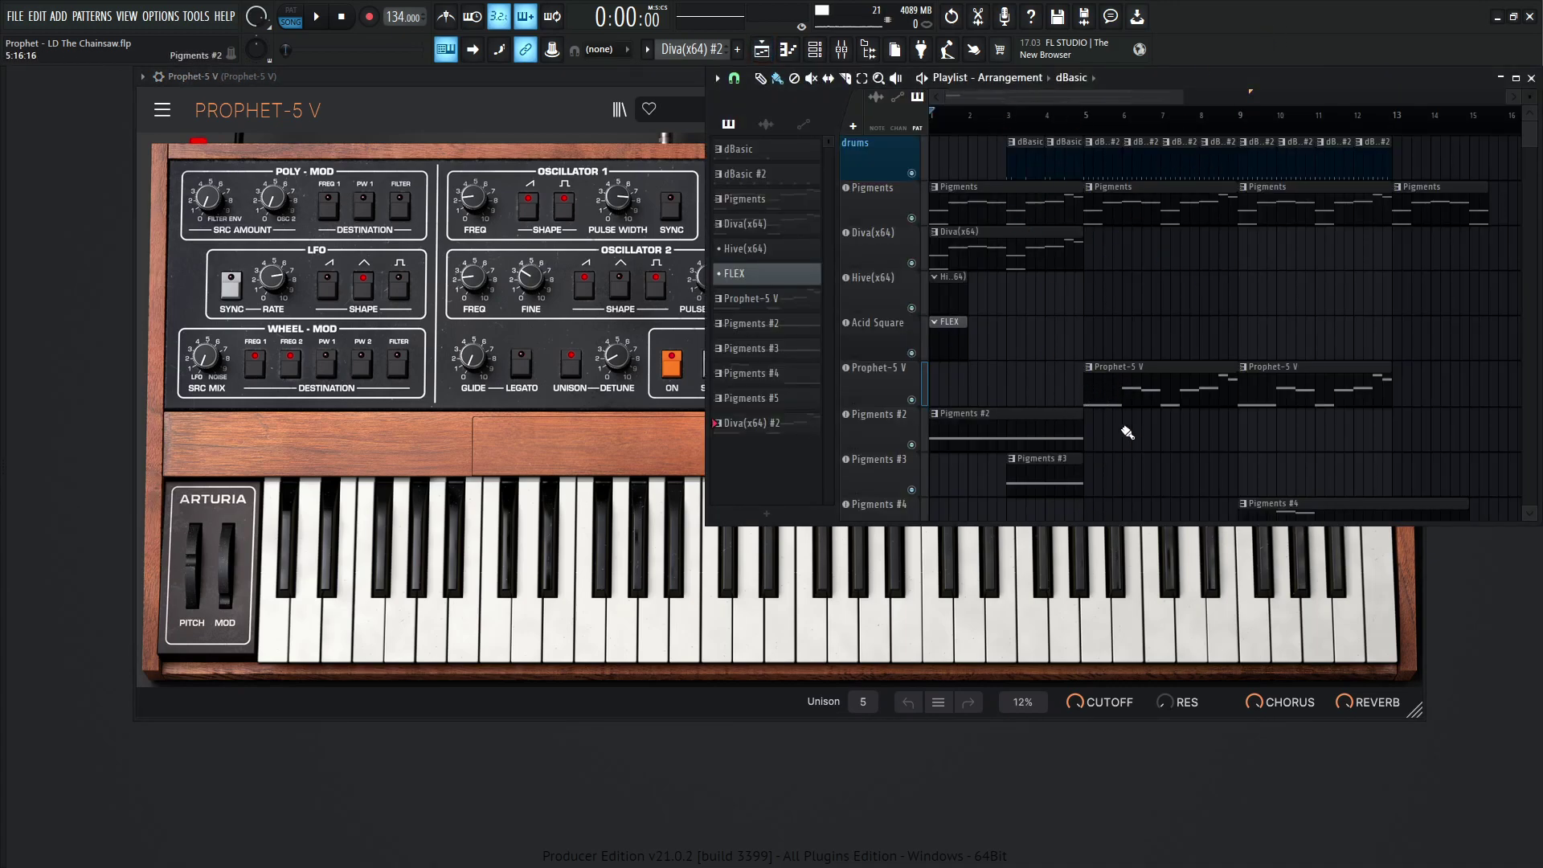
key(F5)
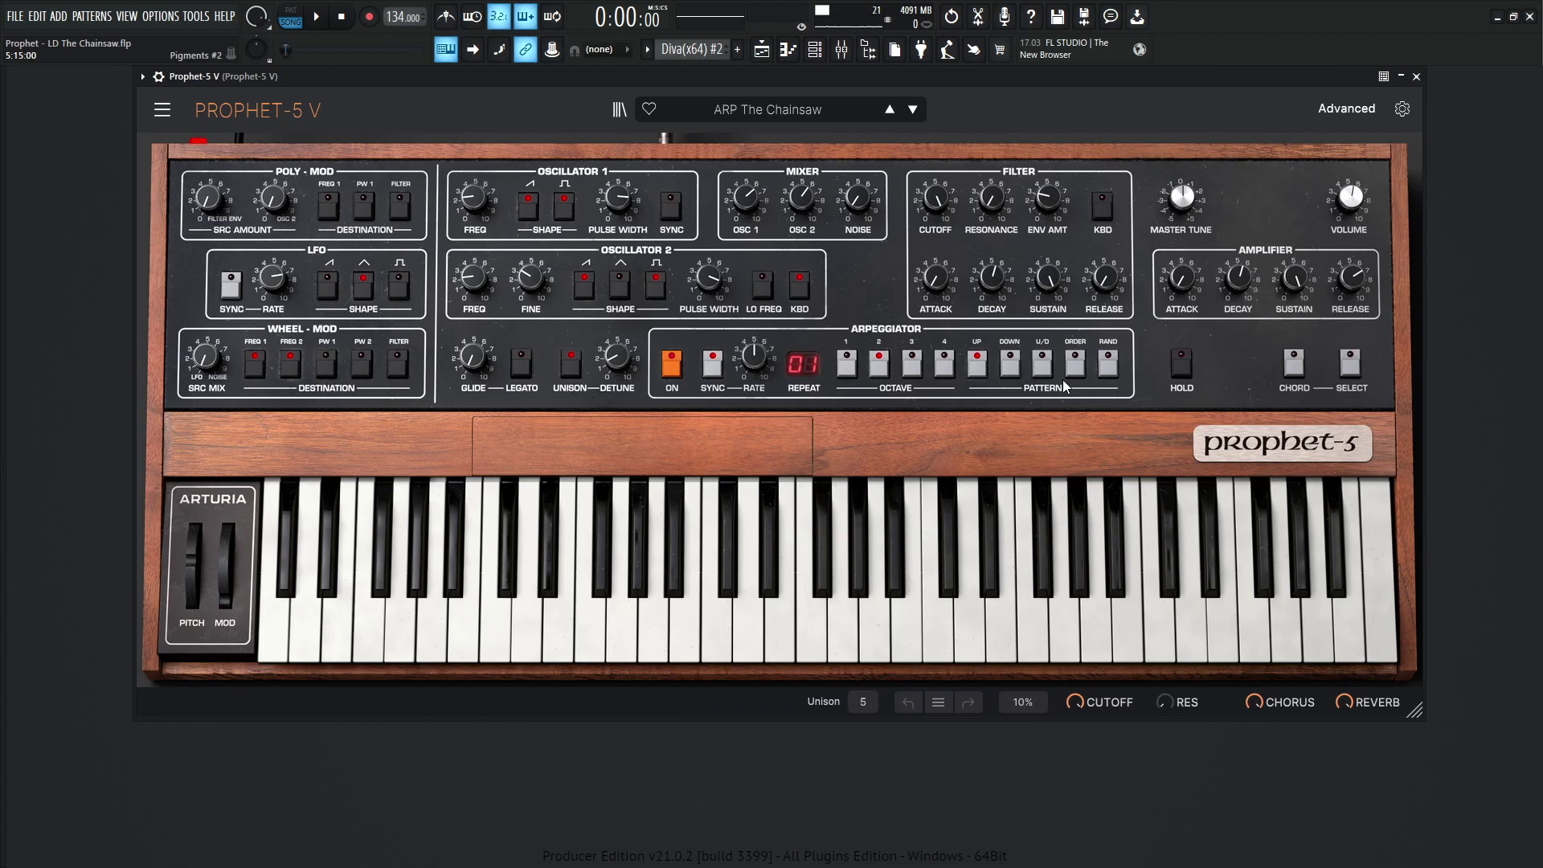
key(space)
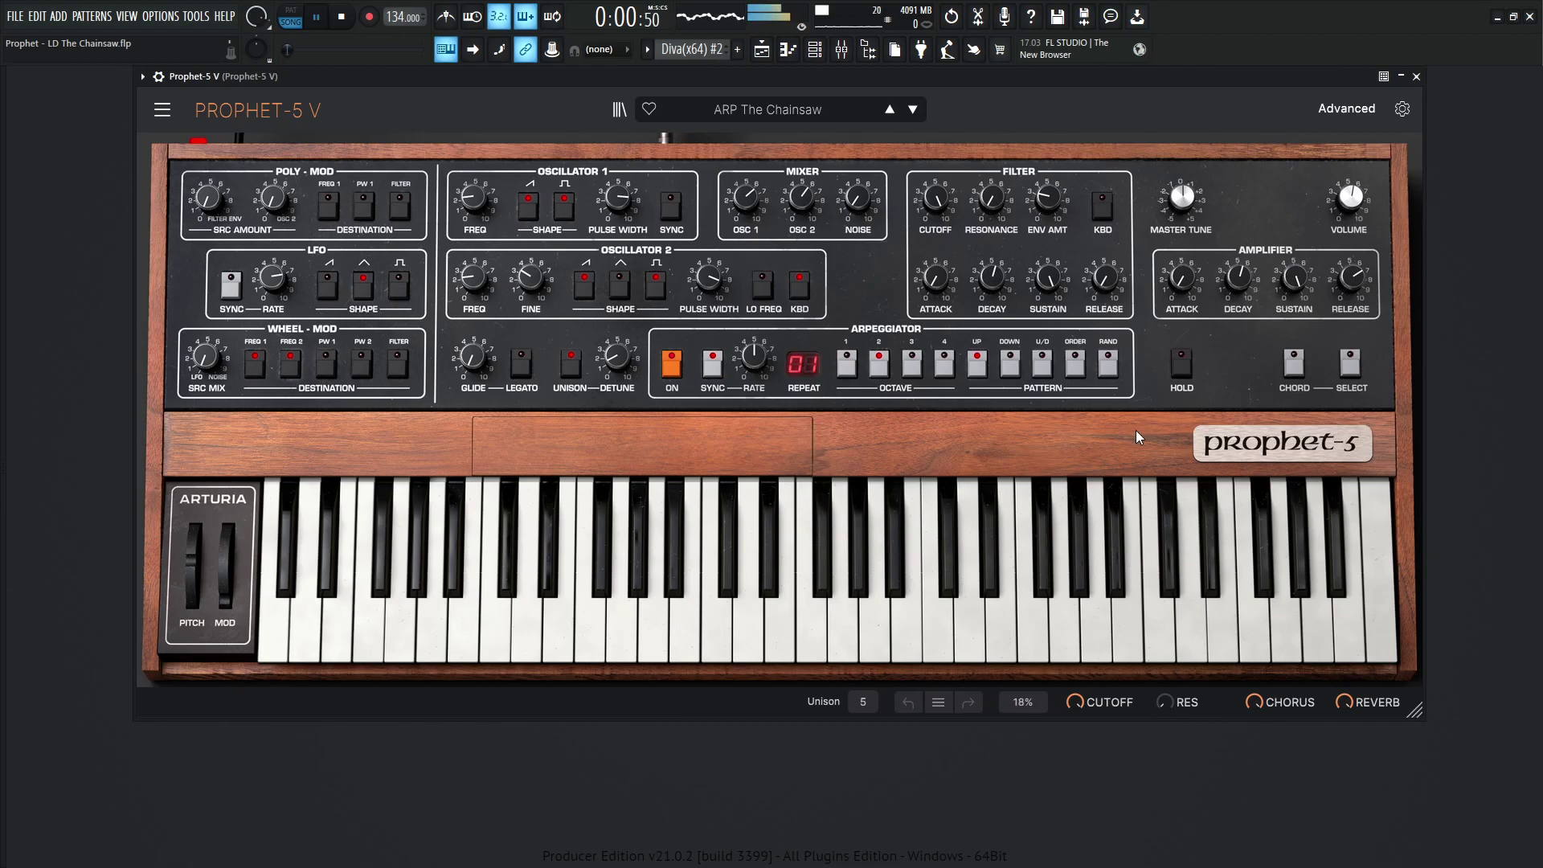
key(F5)
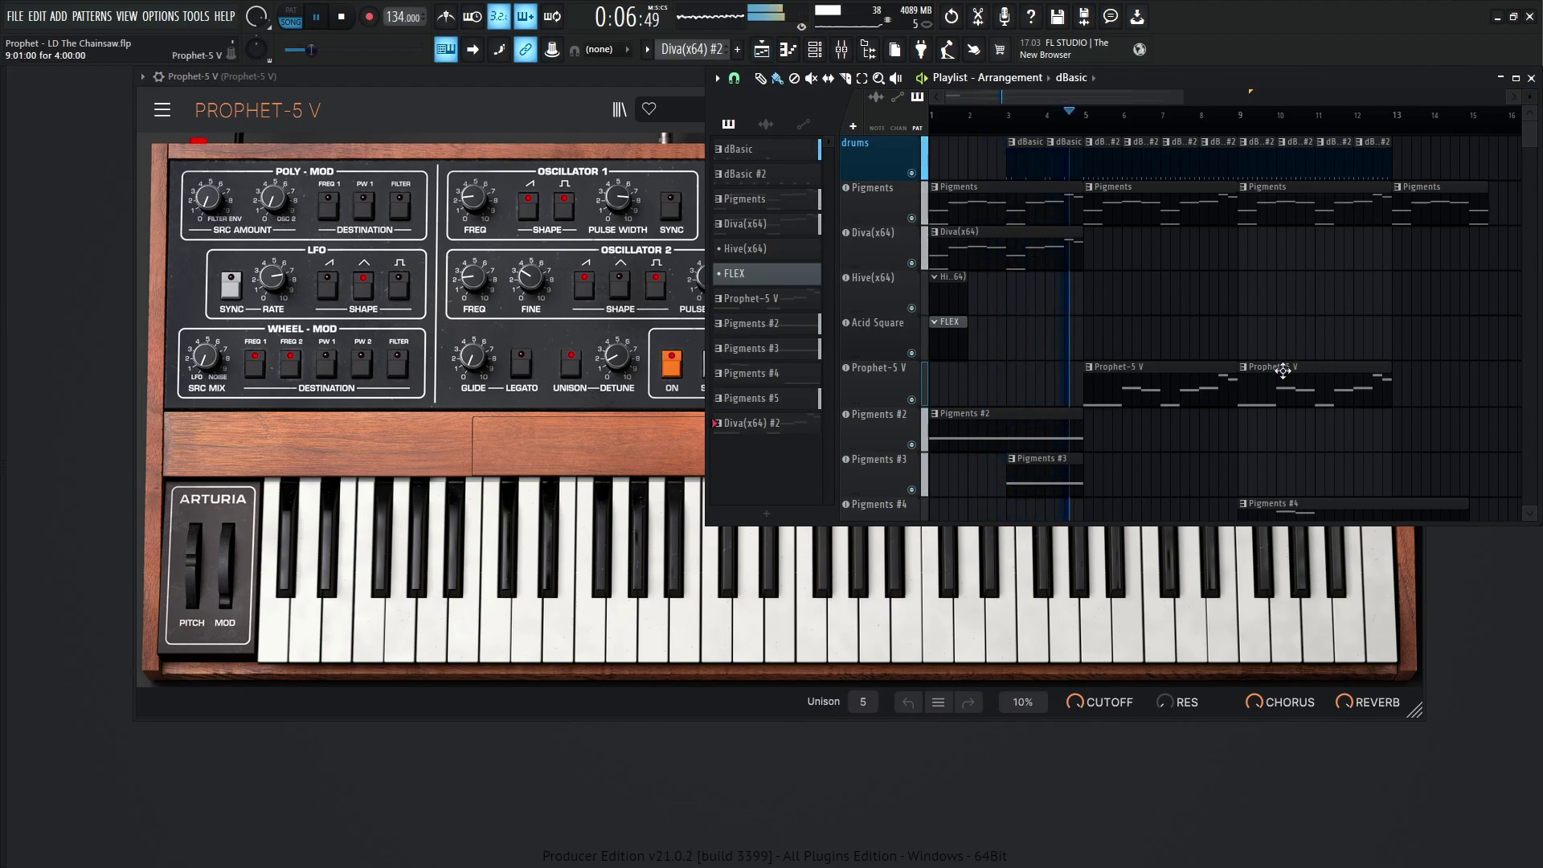
key(F5)
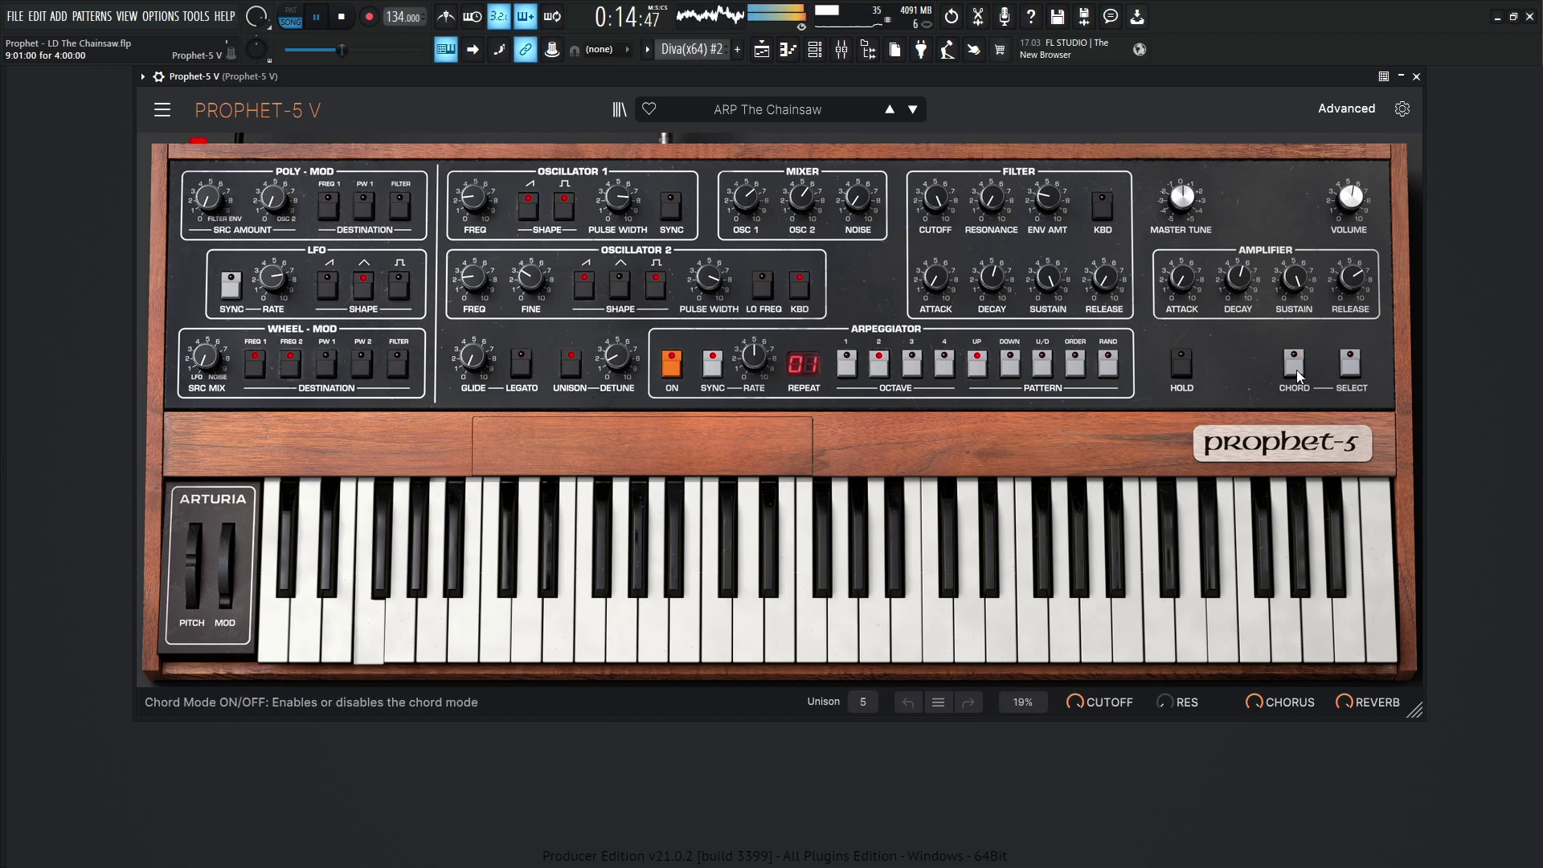
key(F5)
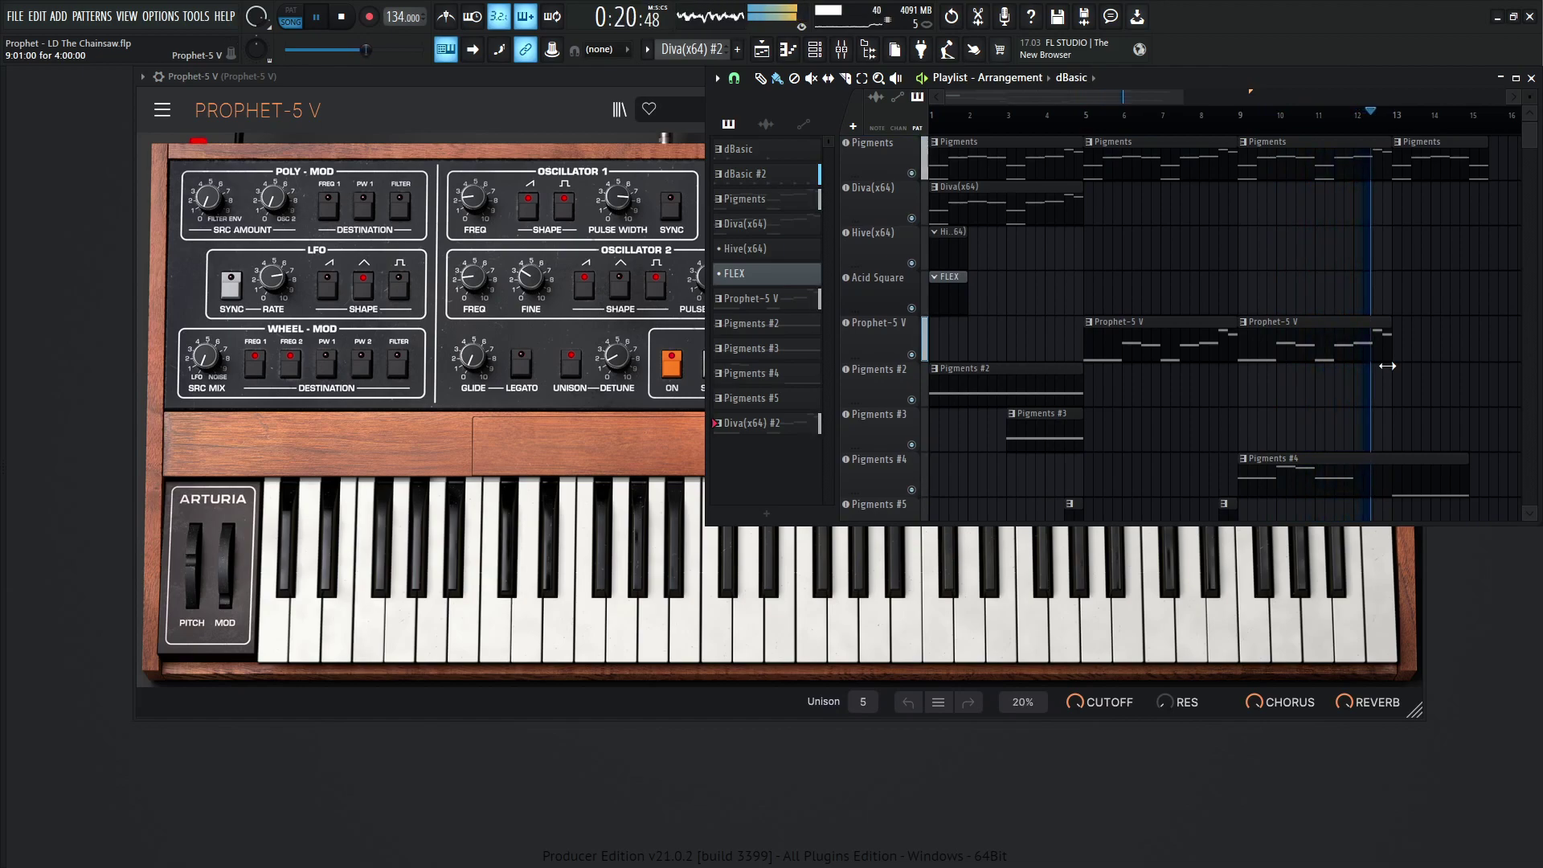
Stop playback, hide the arrangement, and switch on the Prophet-5 V arpeggiator
scroll(1389, 367, up, 1)
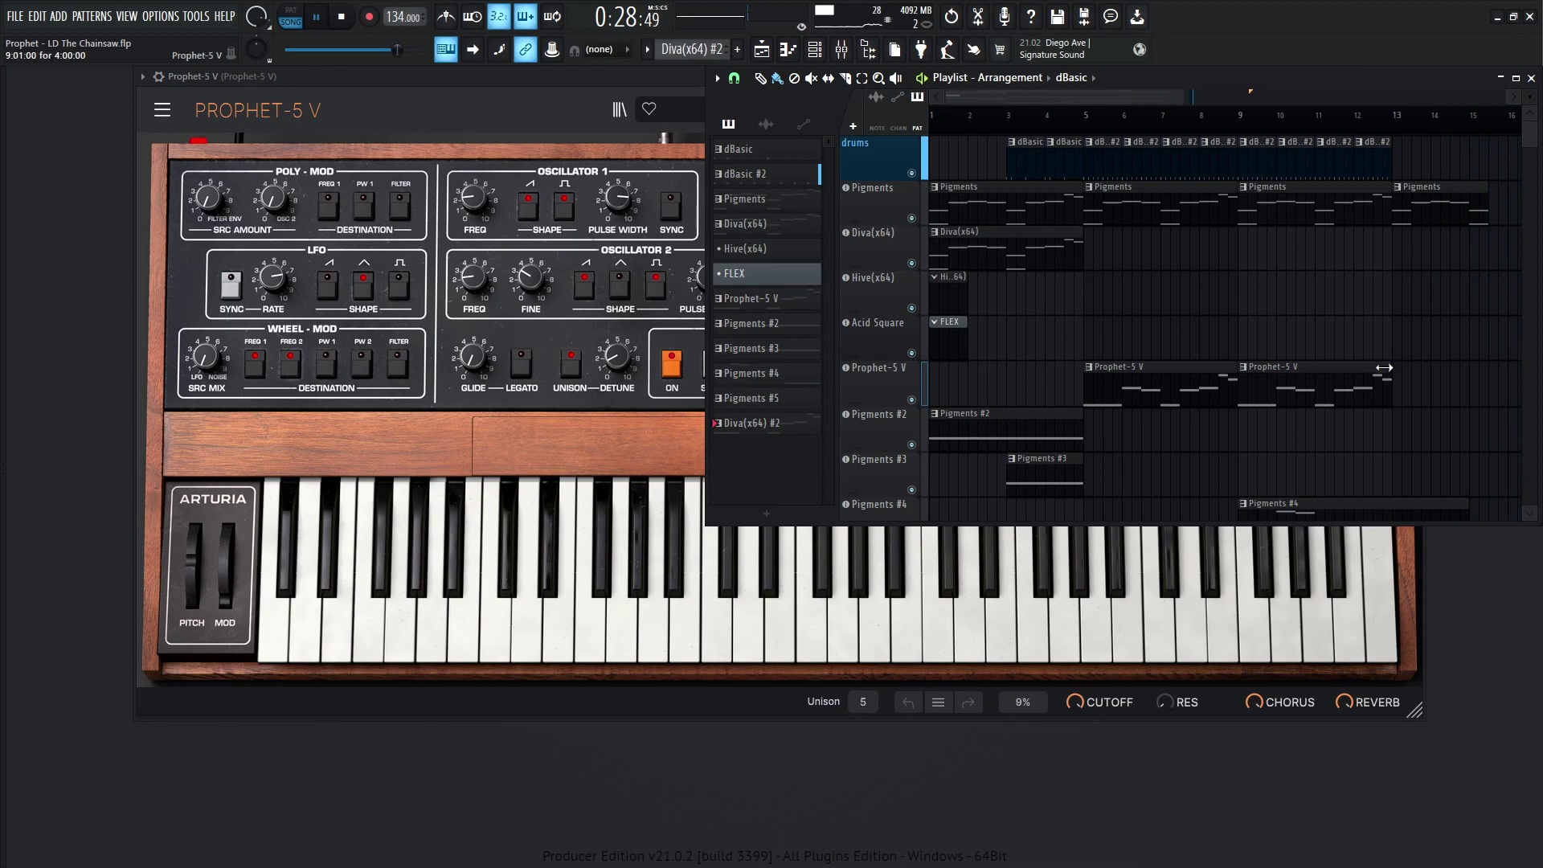
key(space)
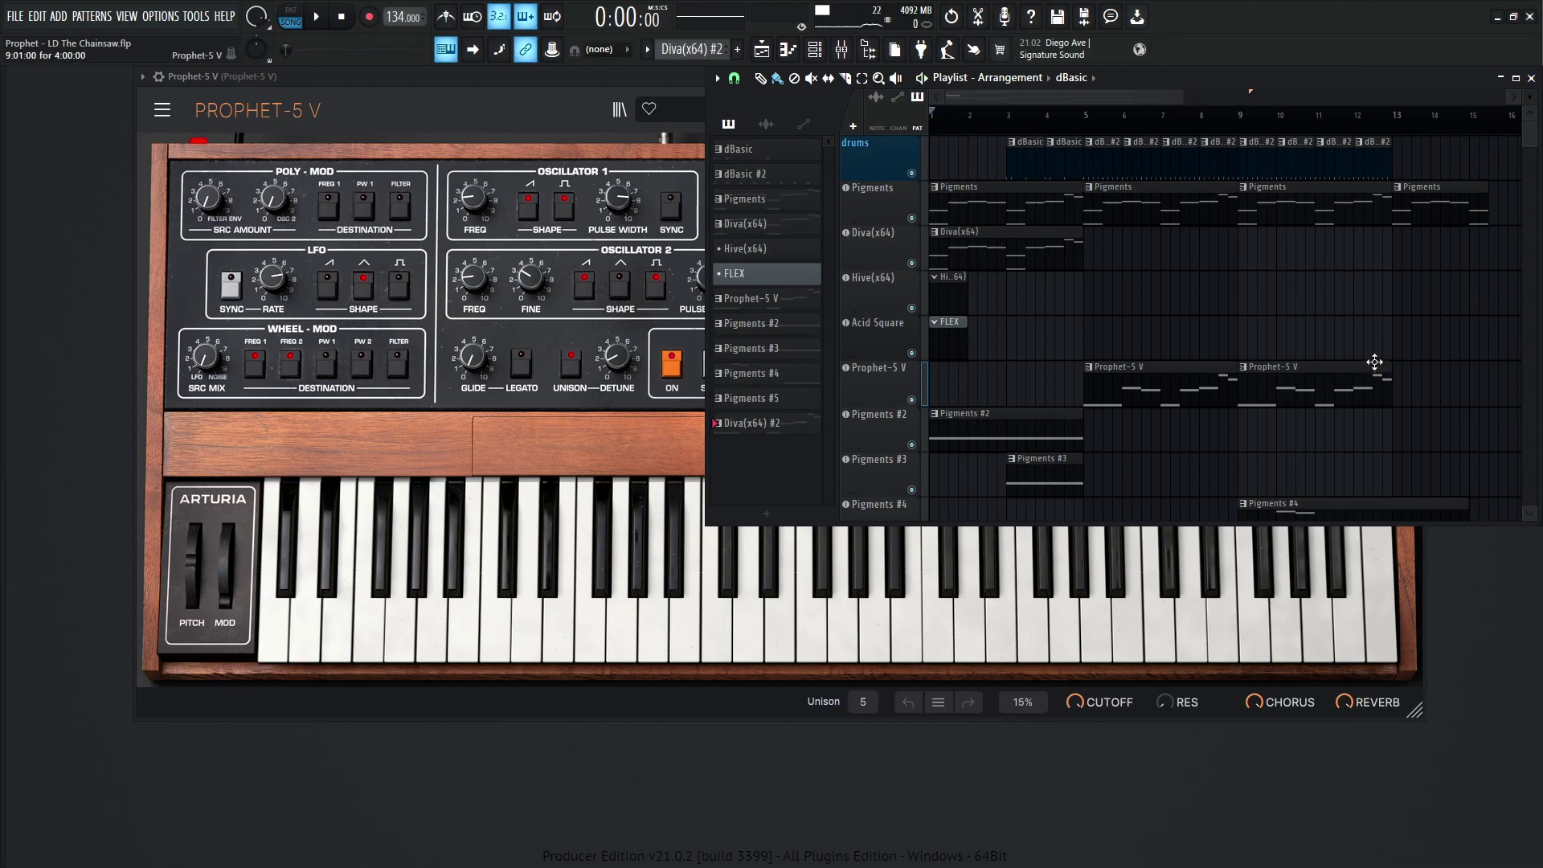
key(F5)
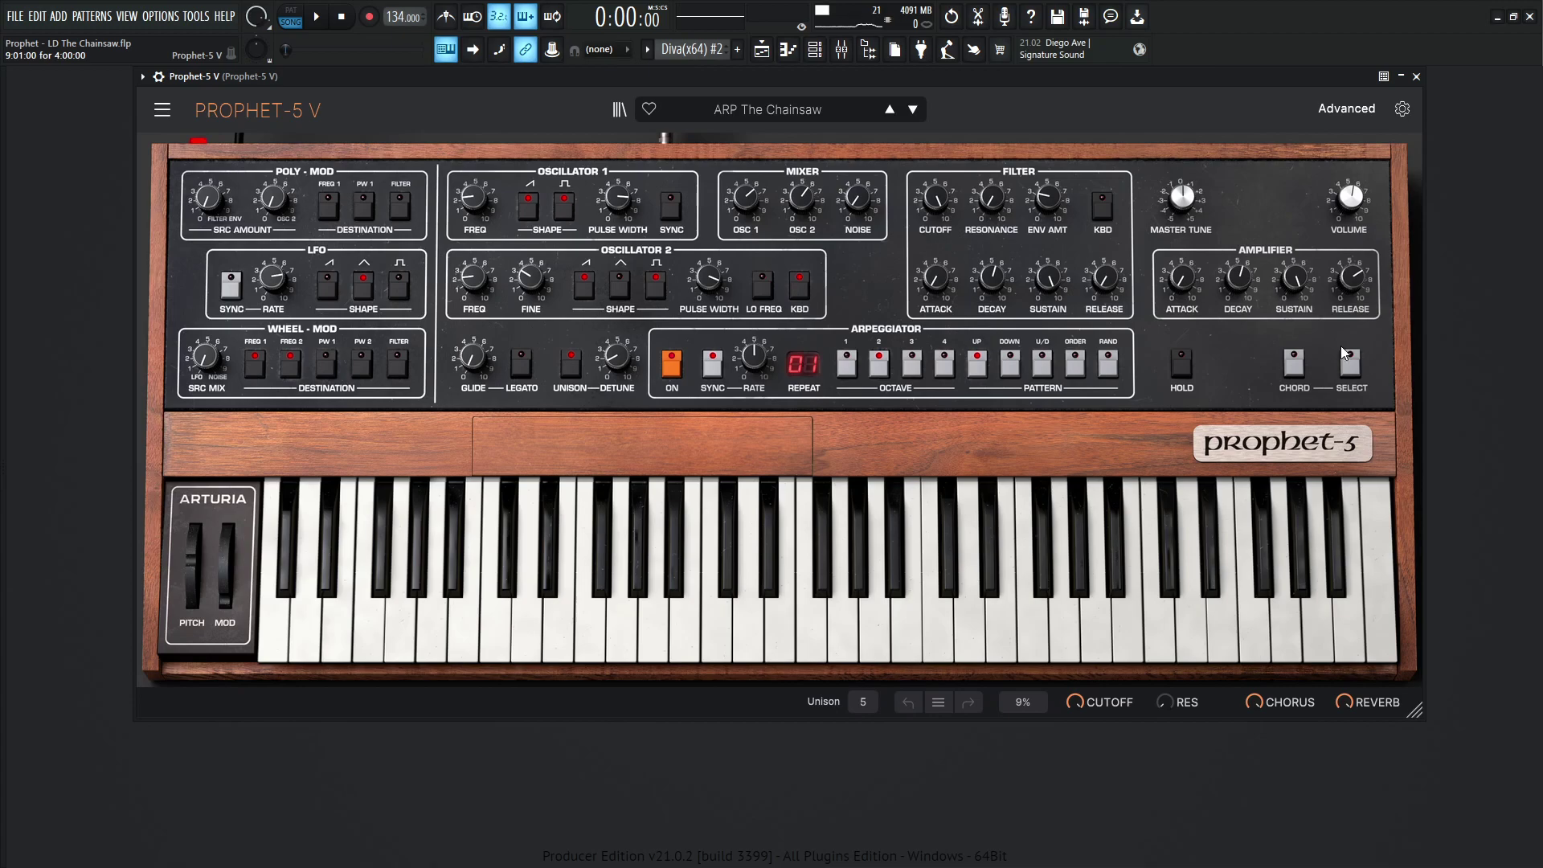
click(671, 364)
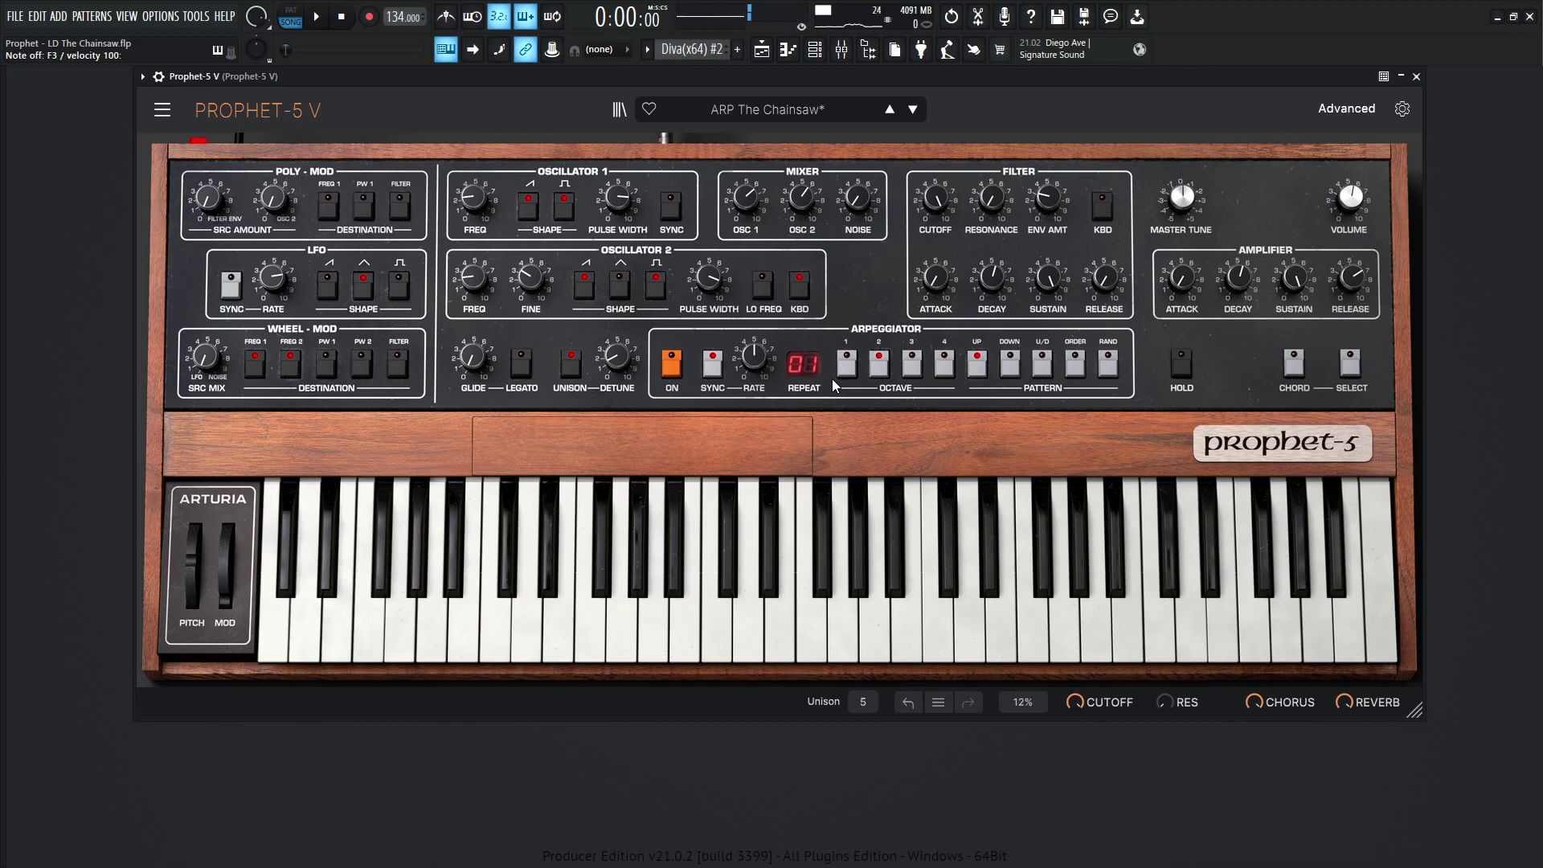
Open and then collapse the Advanced panel, leaving only the synth front panel and keyboard
click(1347, 117)
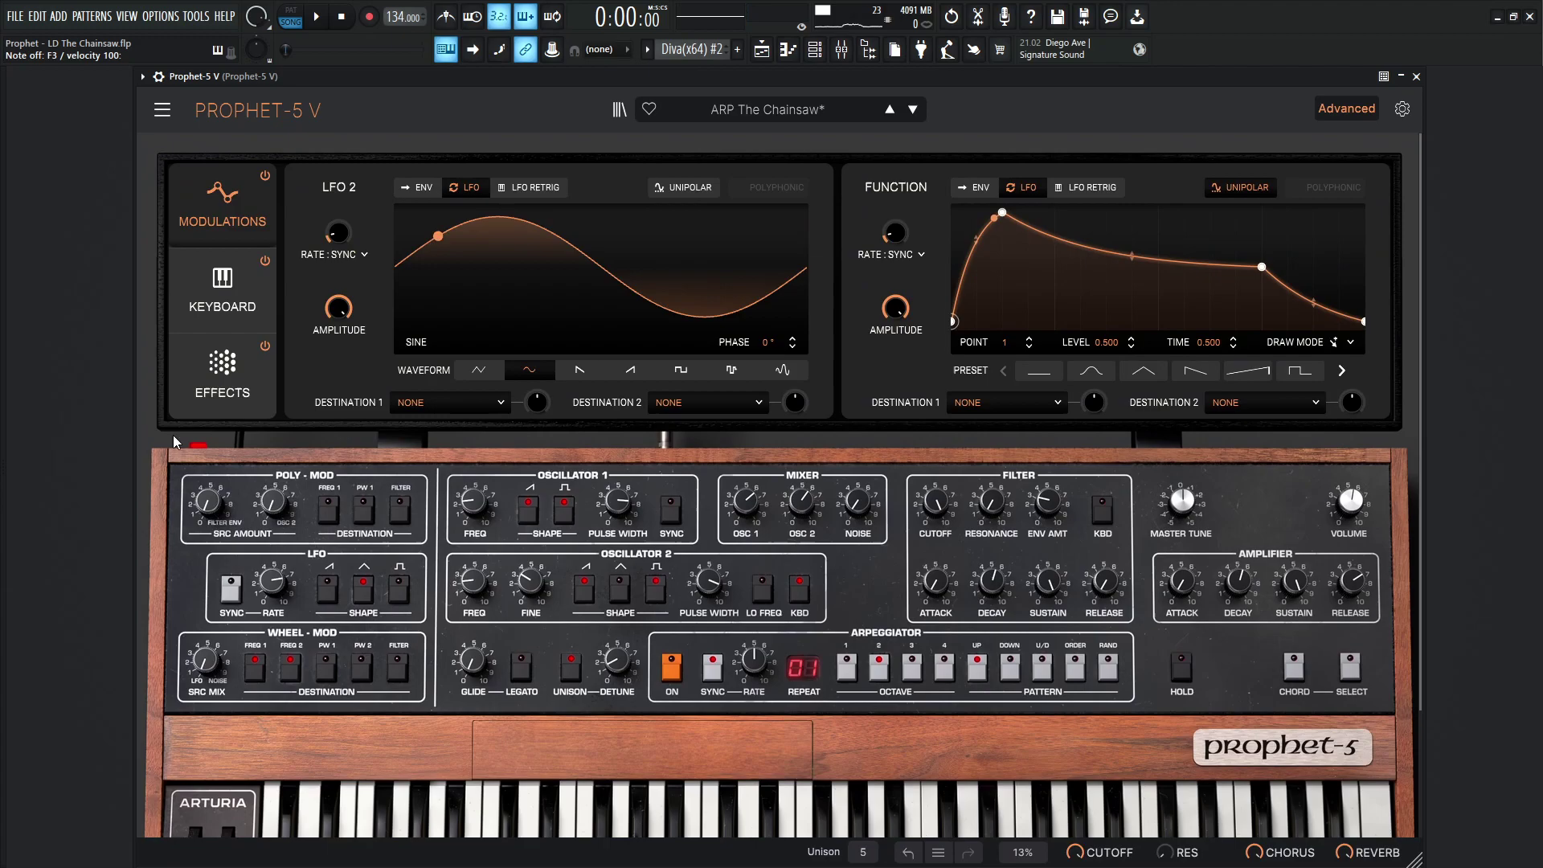
click(1346, 108)
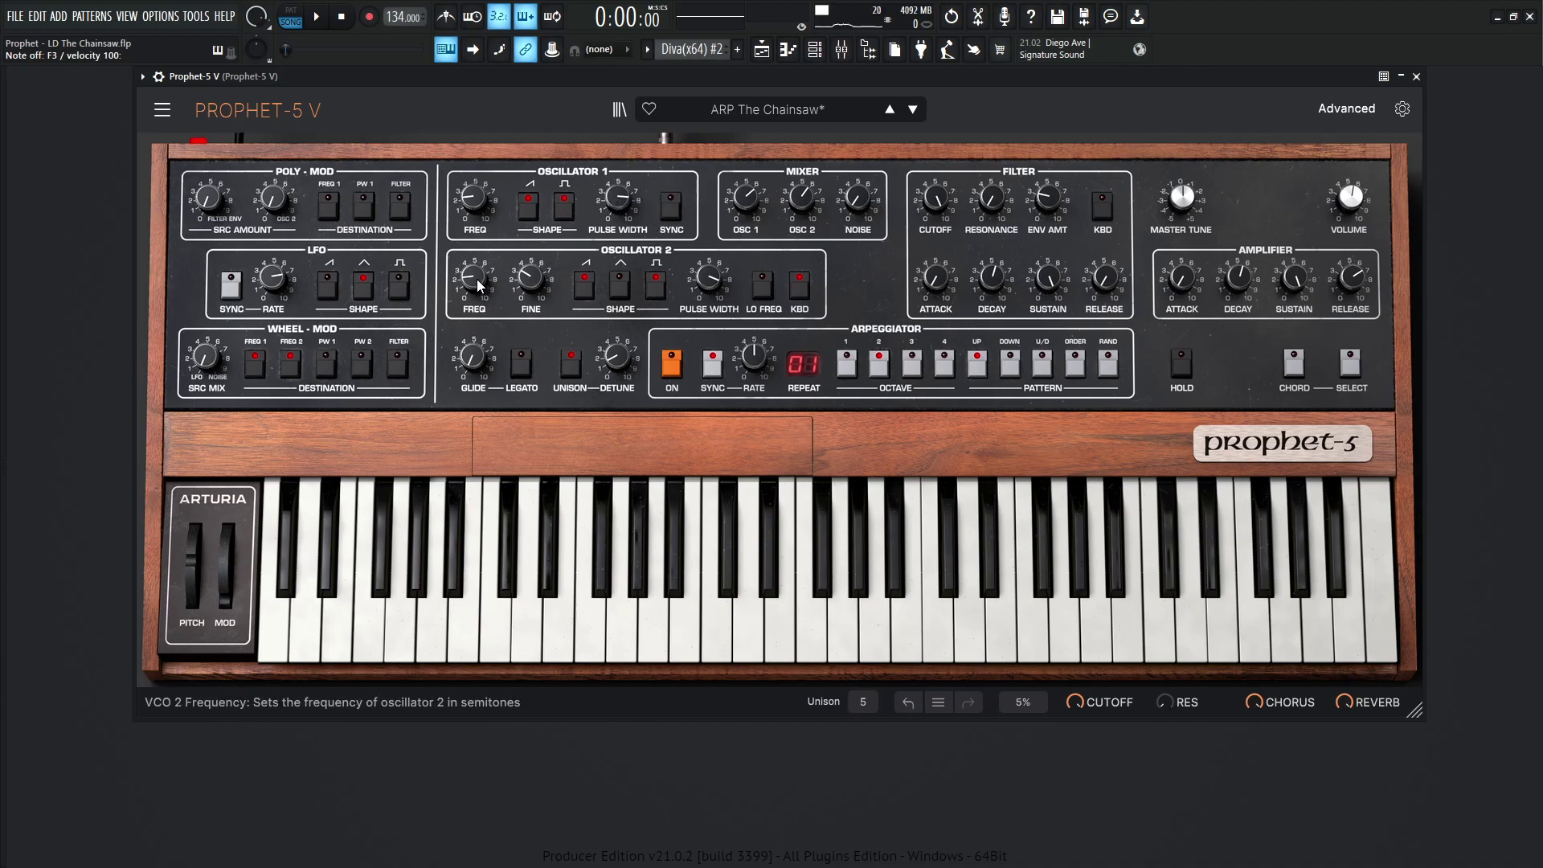
mouse_move(477, 277)
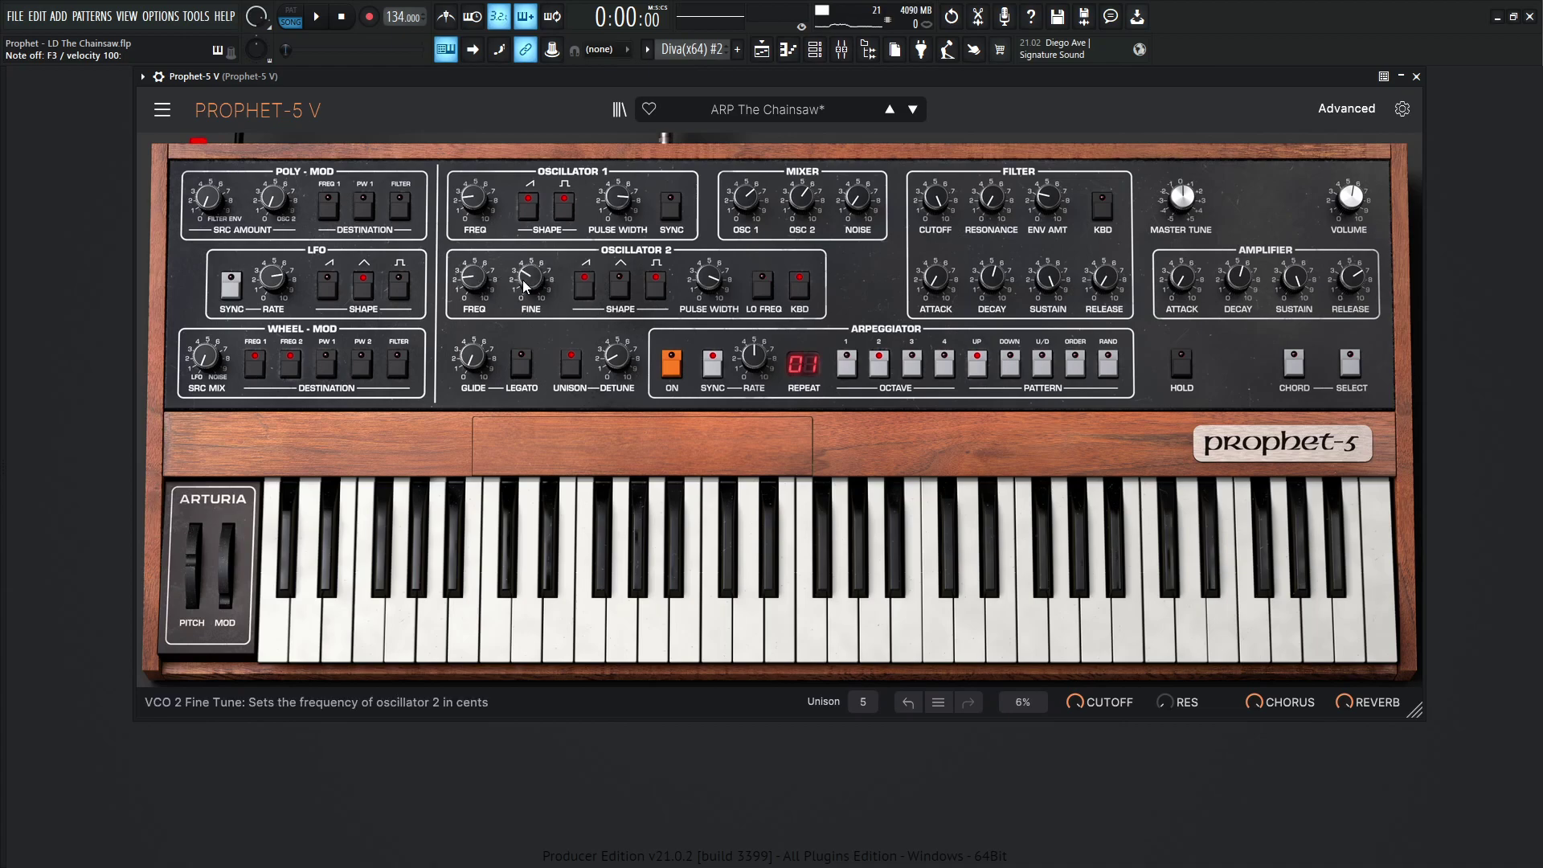
mouse_move(524, 278)
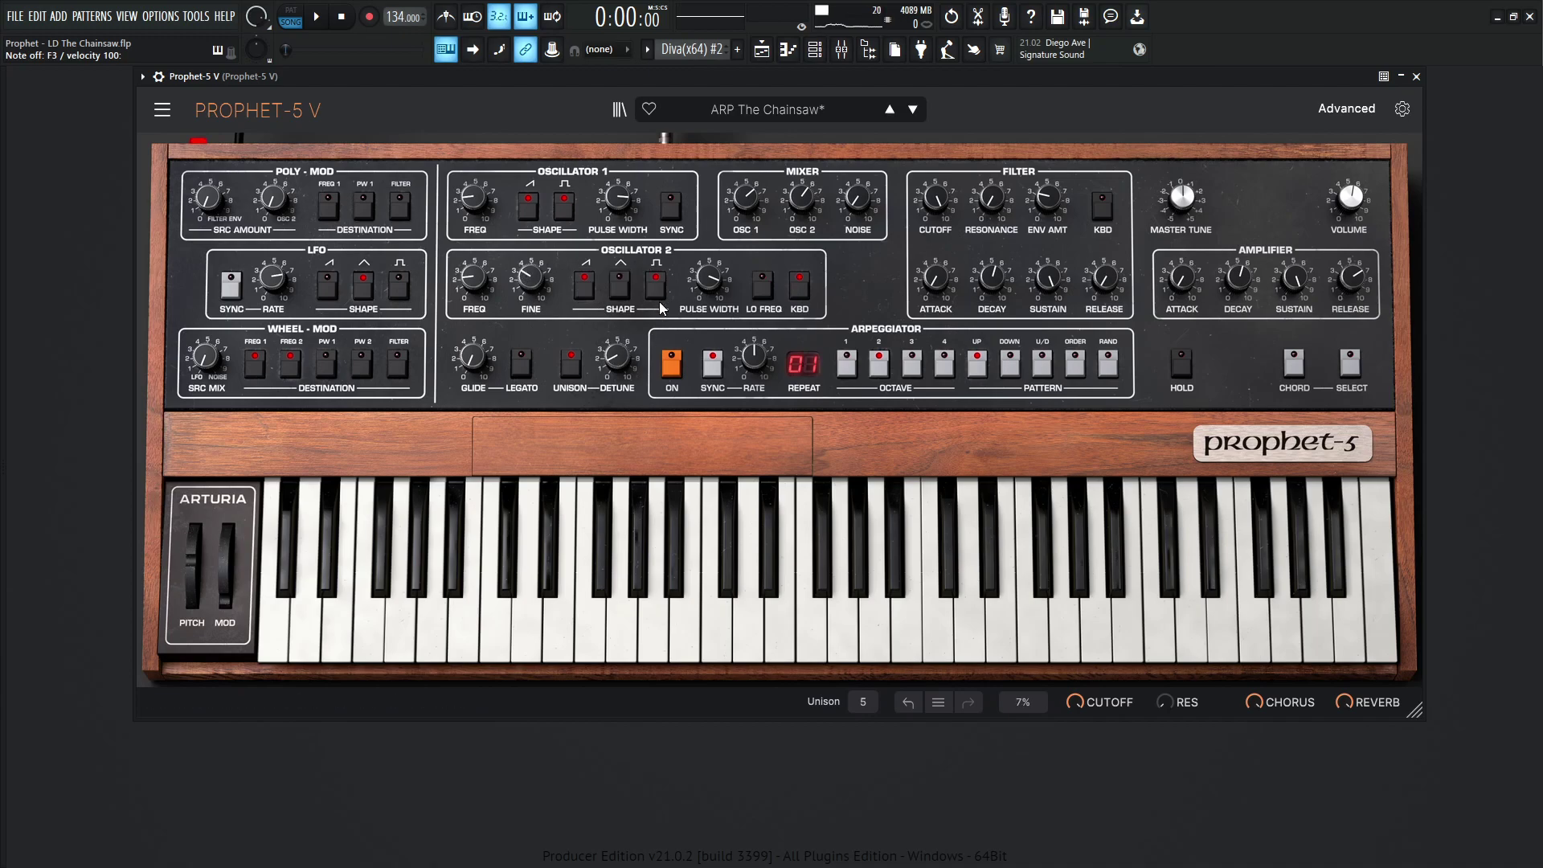
mouse_move(714, 283)
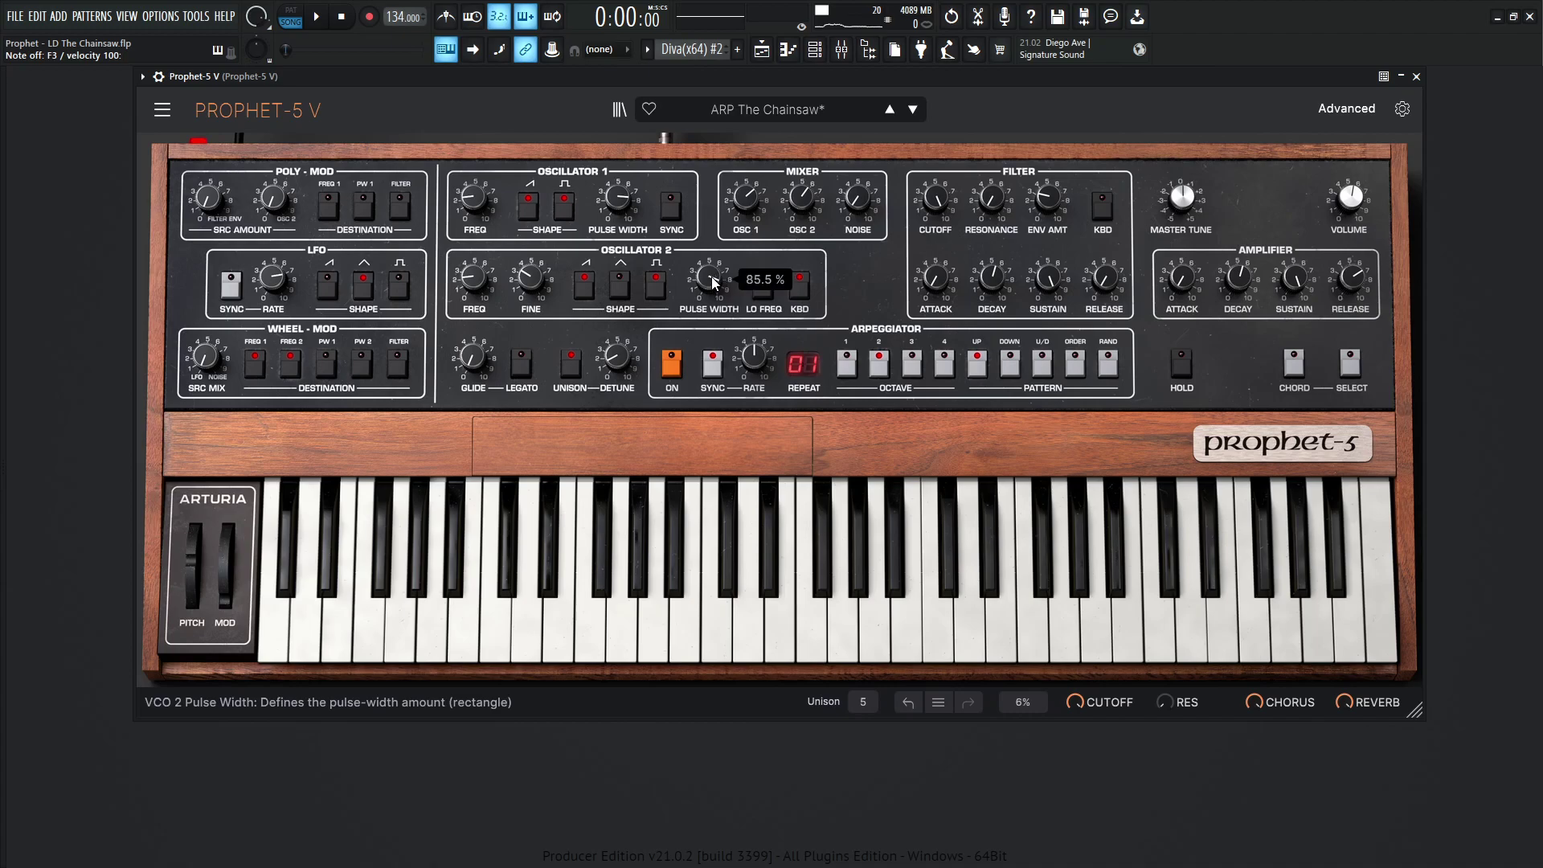
key(v)
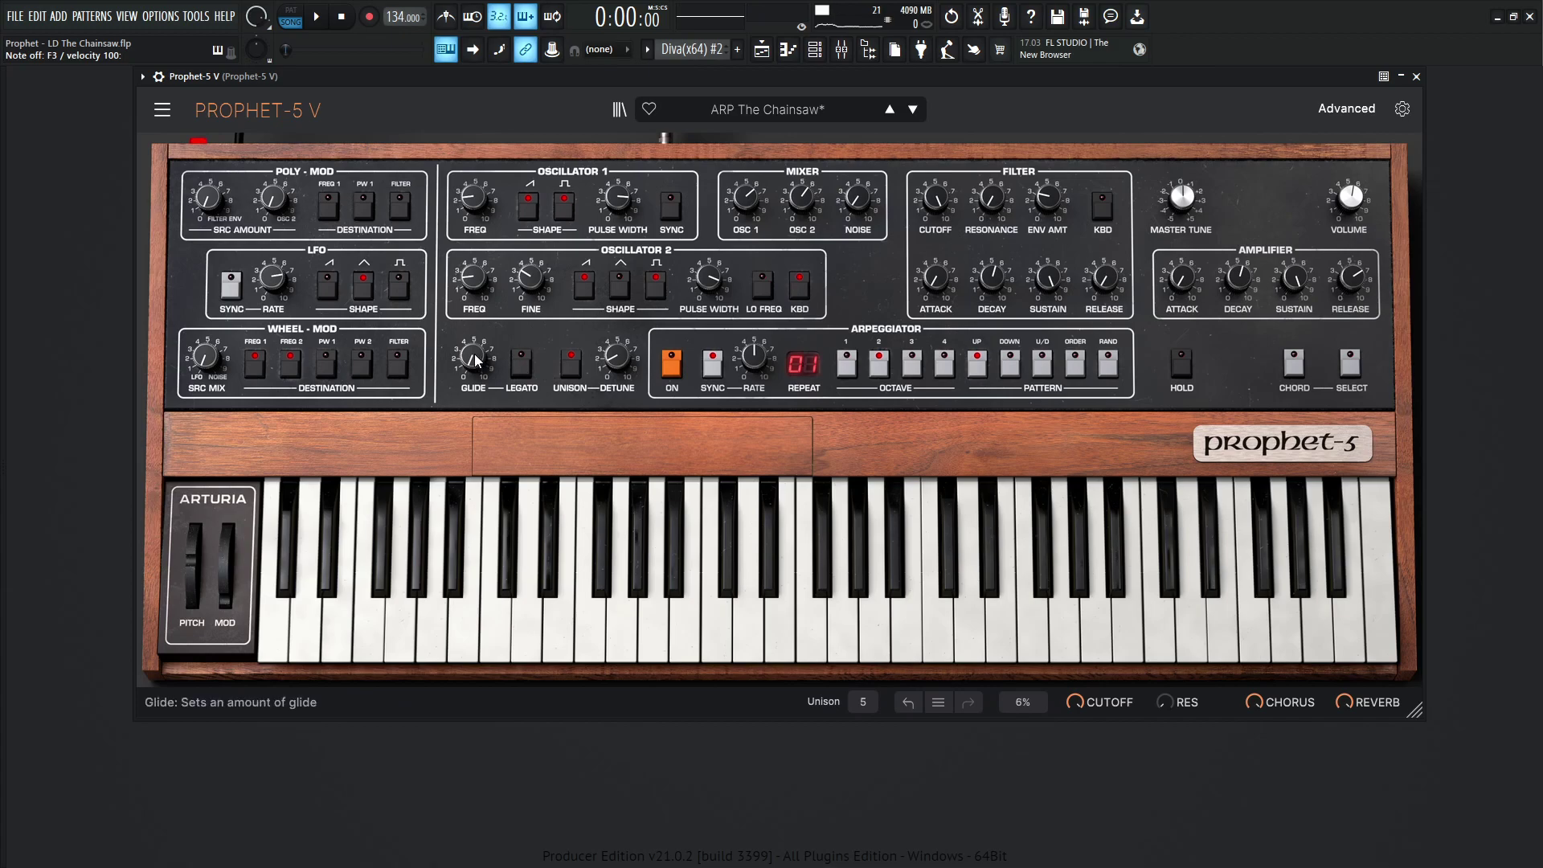
mouse_move(474, 353)
mouse_move(618, 359)
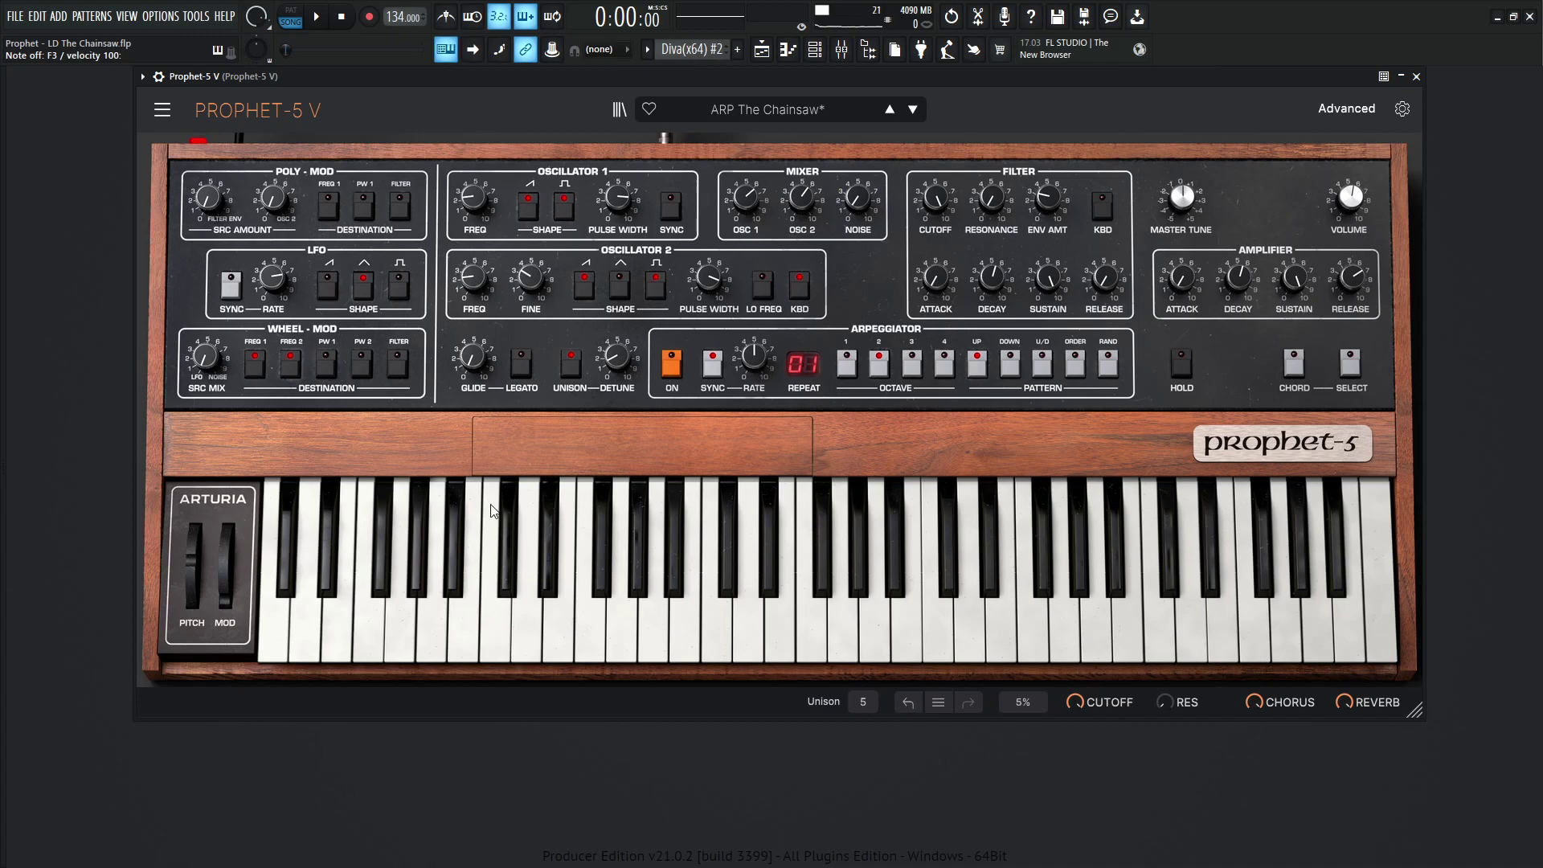
click(503, 438)
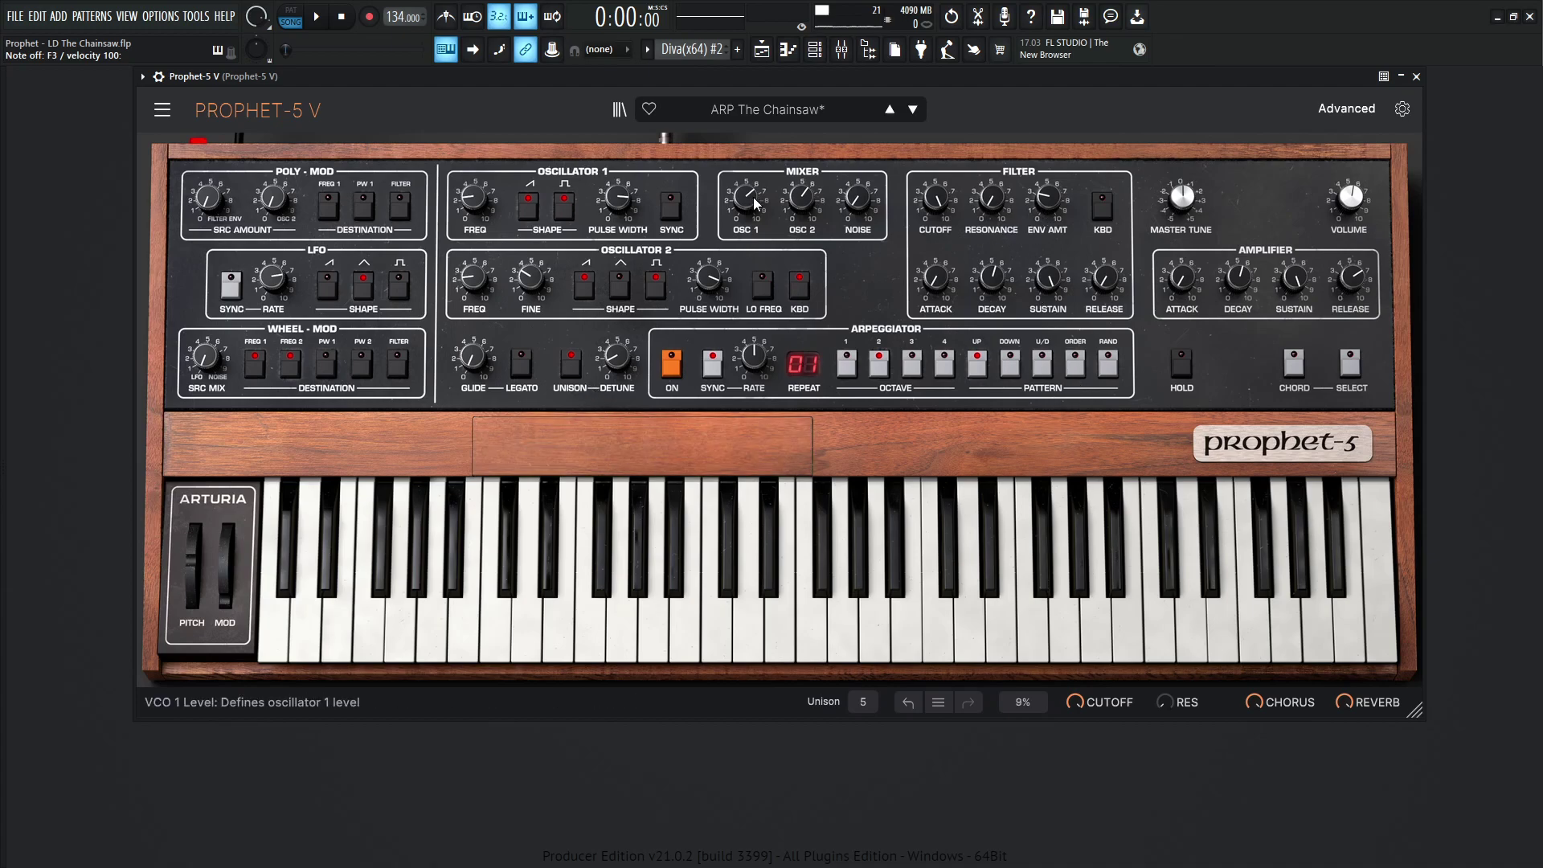
mouse_move(751, 195)
mouse_move(795, 202)
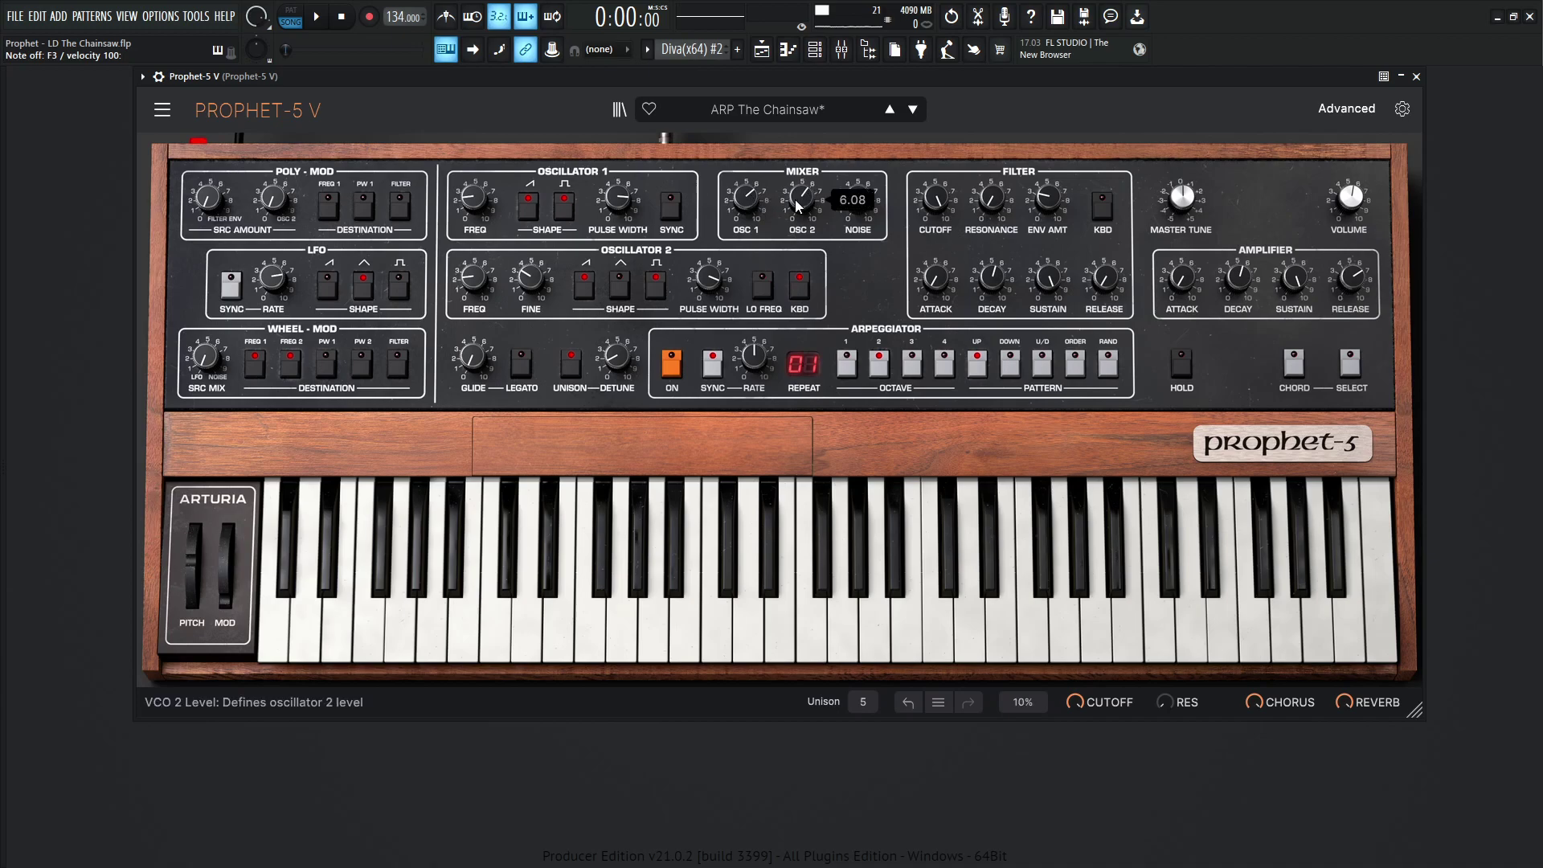
mouse_move(857, 204)
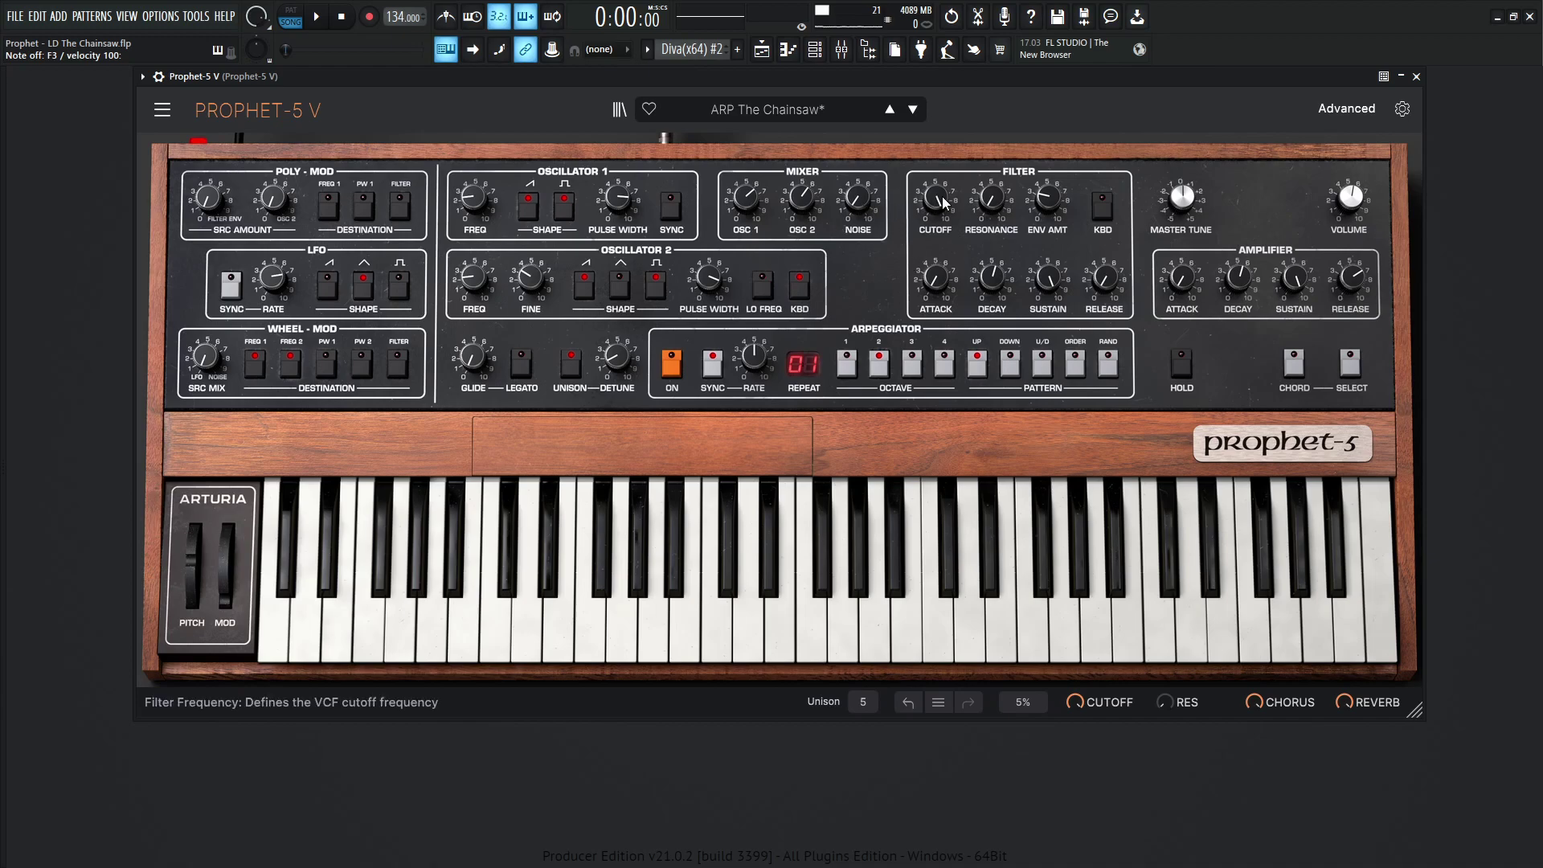
mouse_move(938, 196)
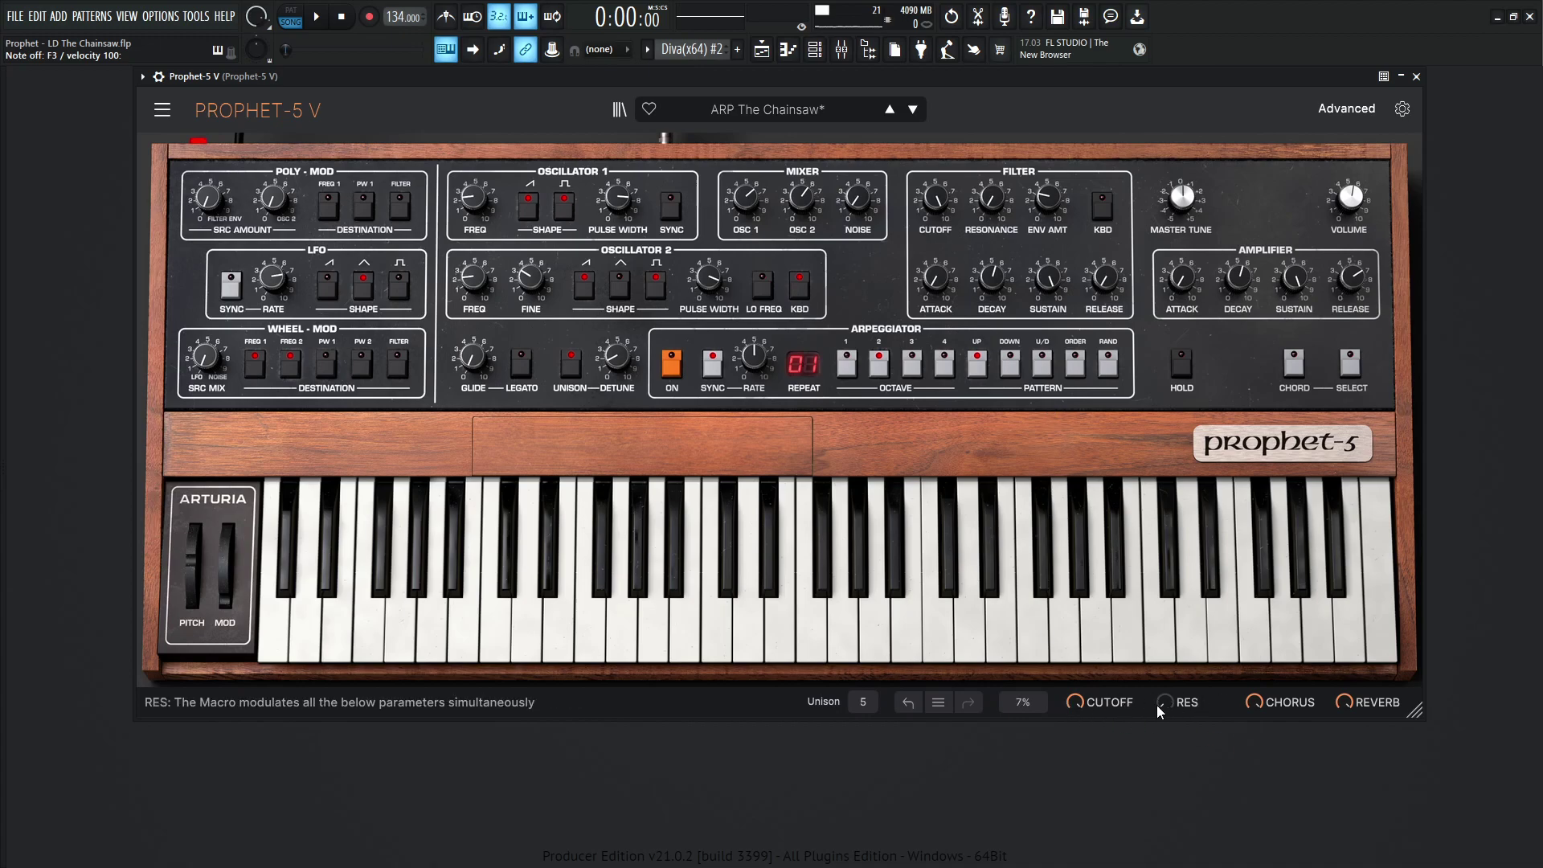
mouse_move(1156, 706)
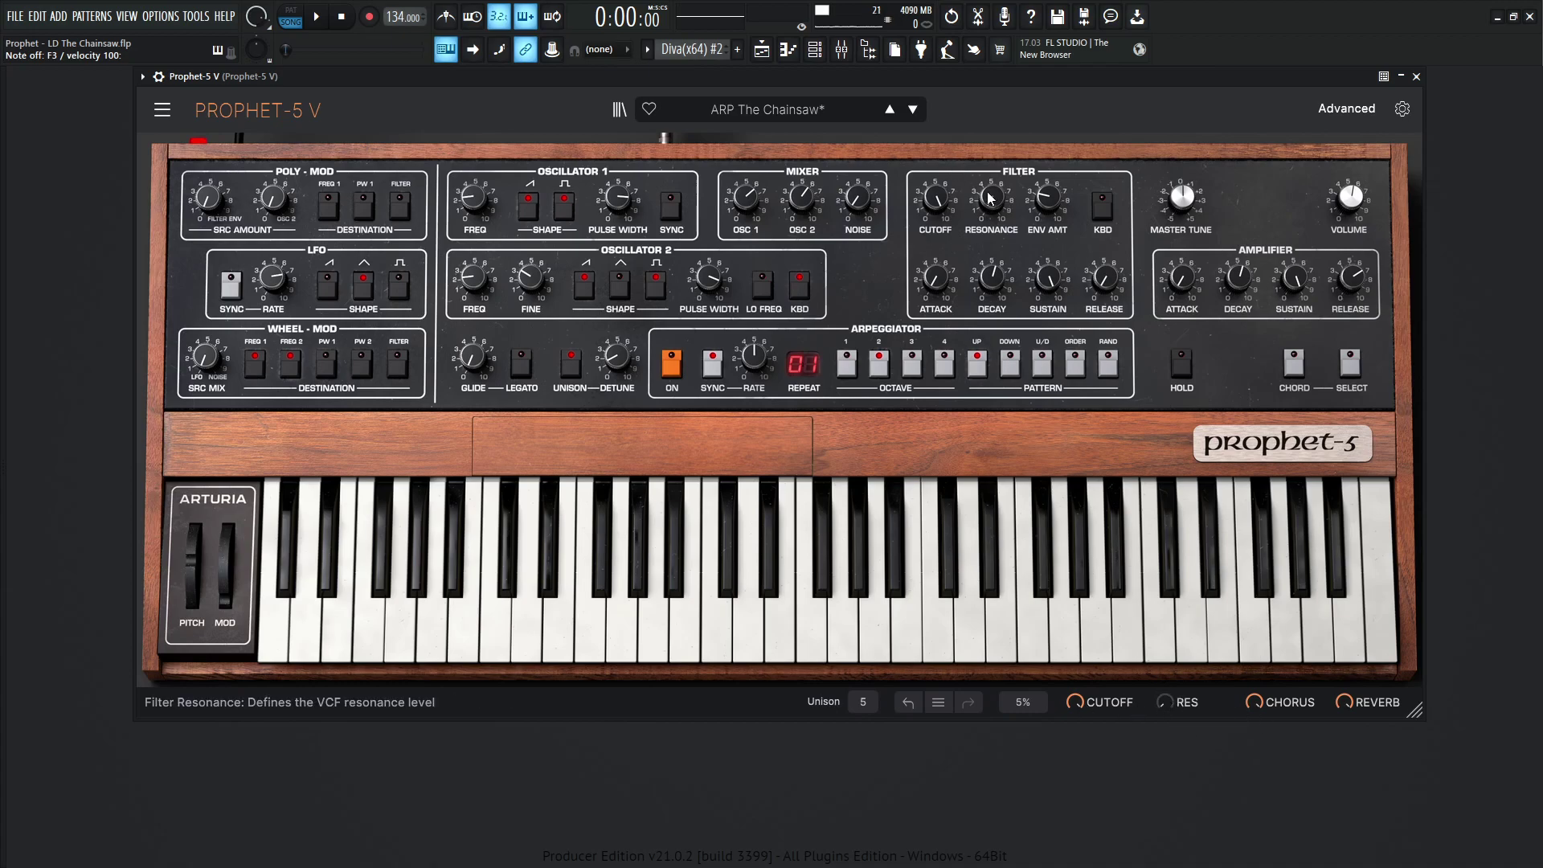
mouse_move(1056, 211)
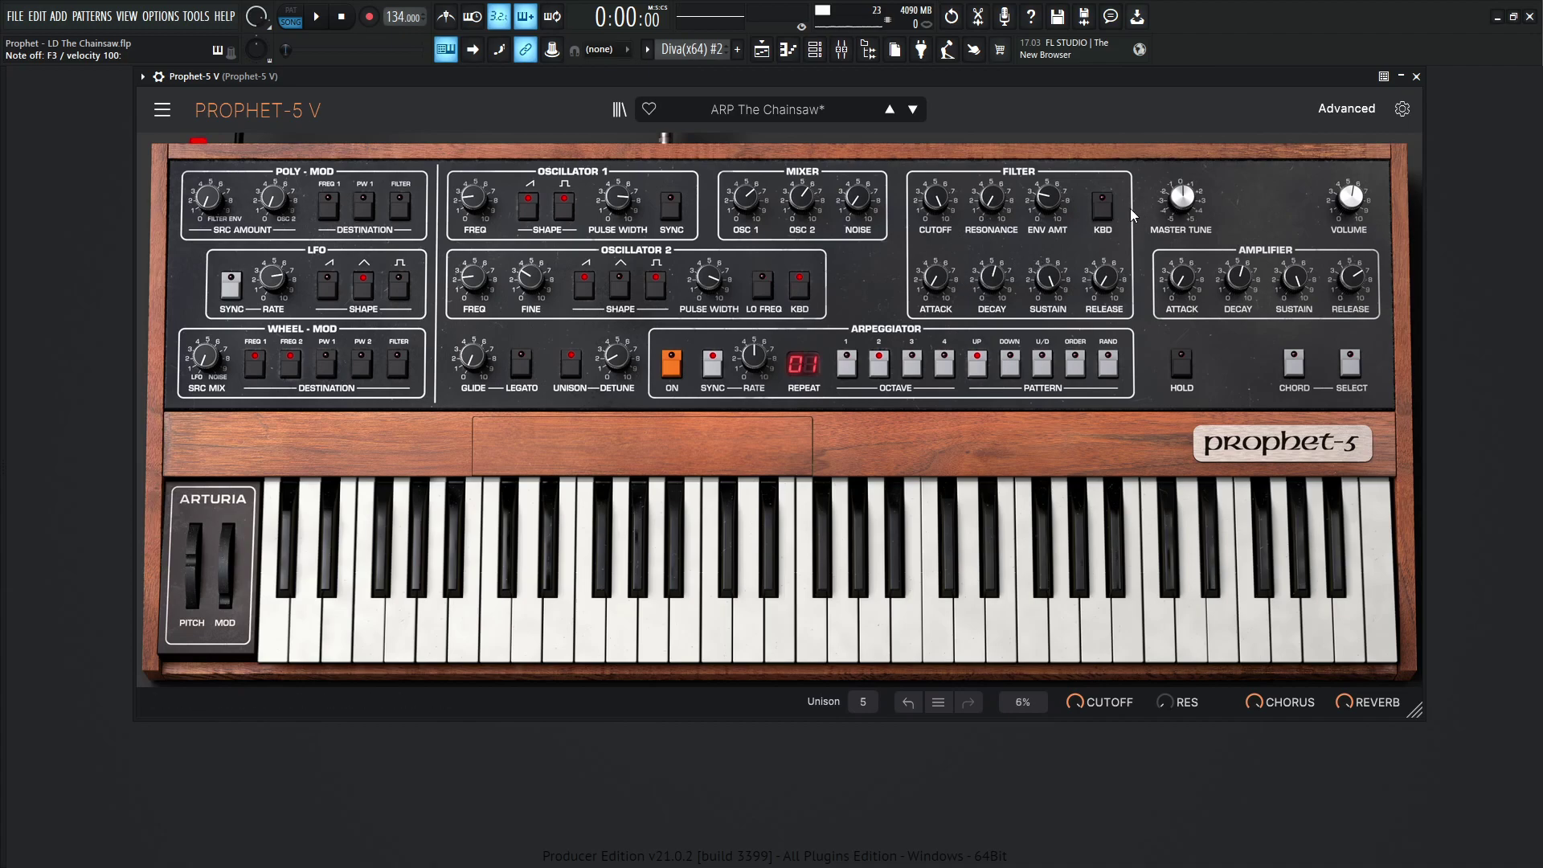
mouse_move(935, 277)
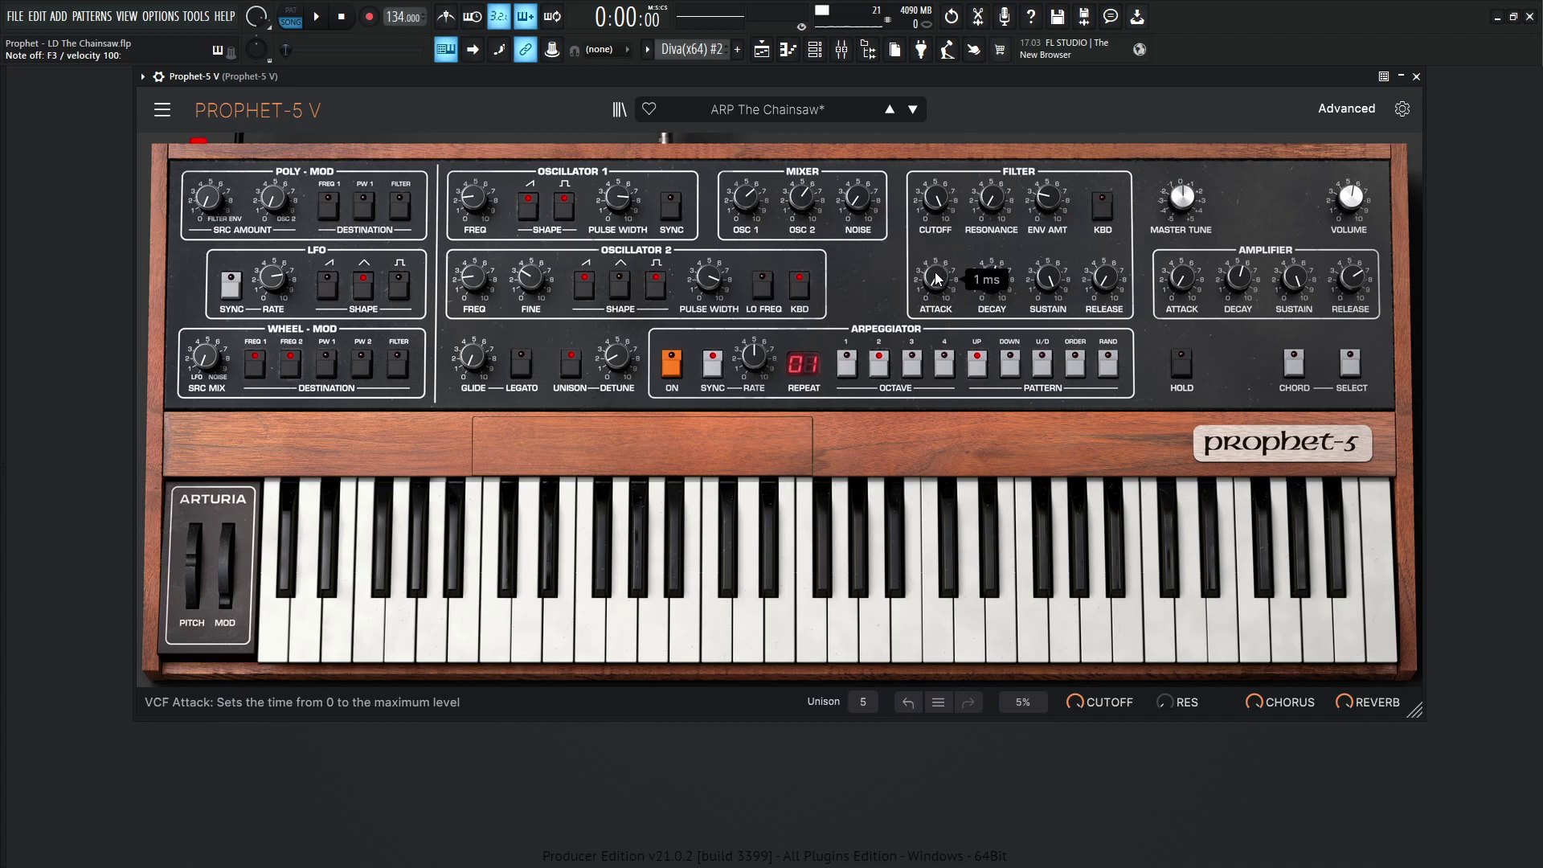
mouse_move(988, 277)
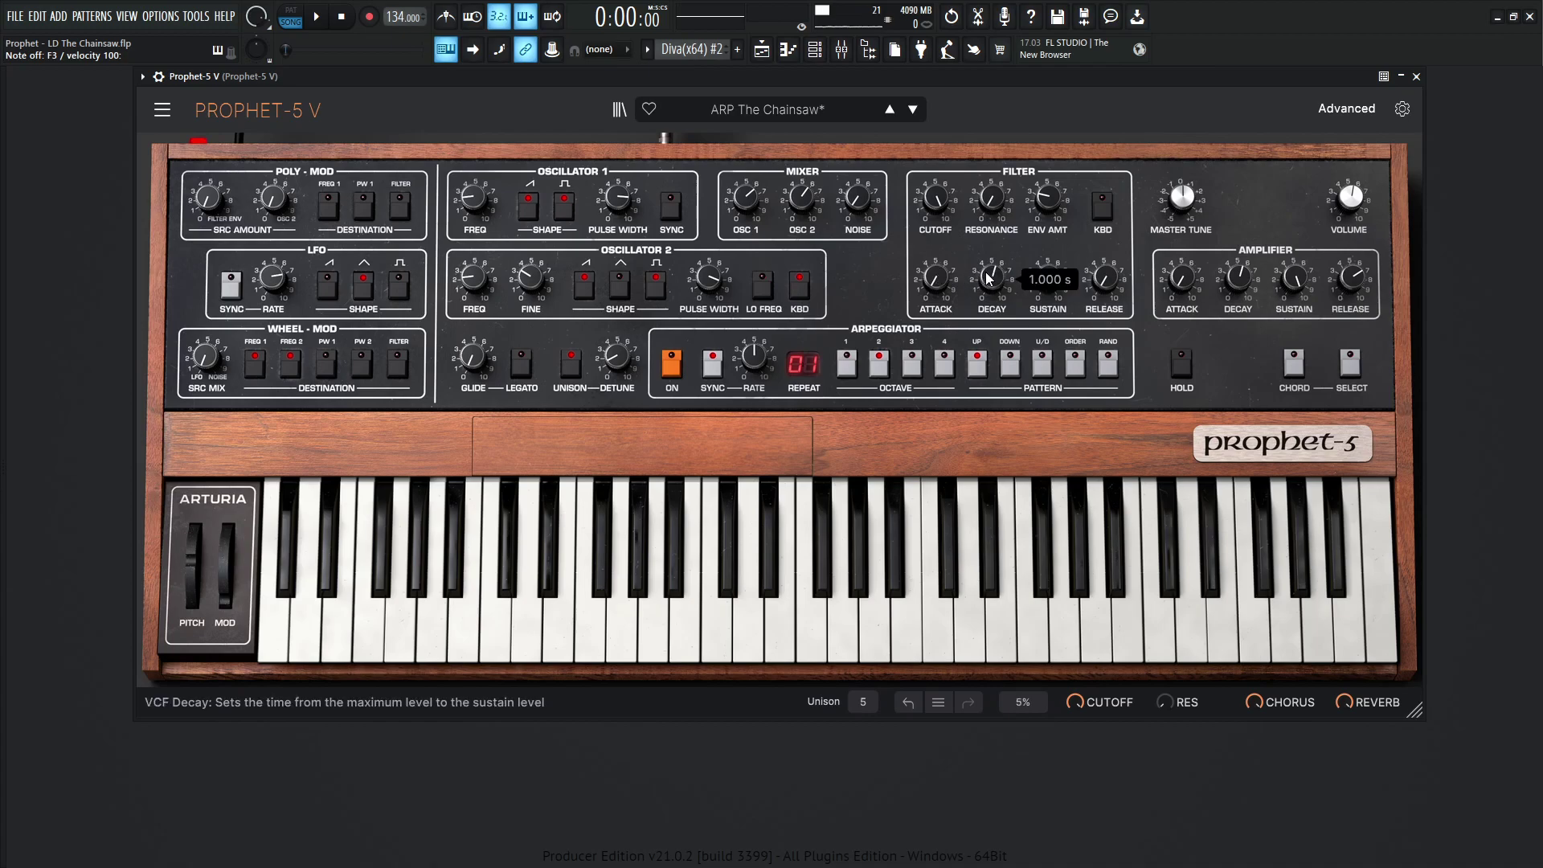
mouse_move(1113, 278)
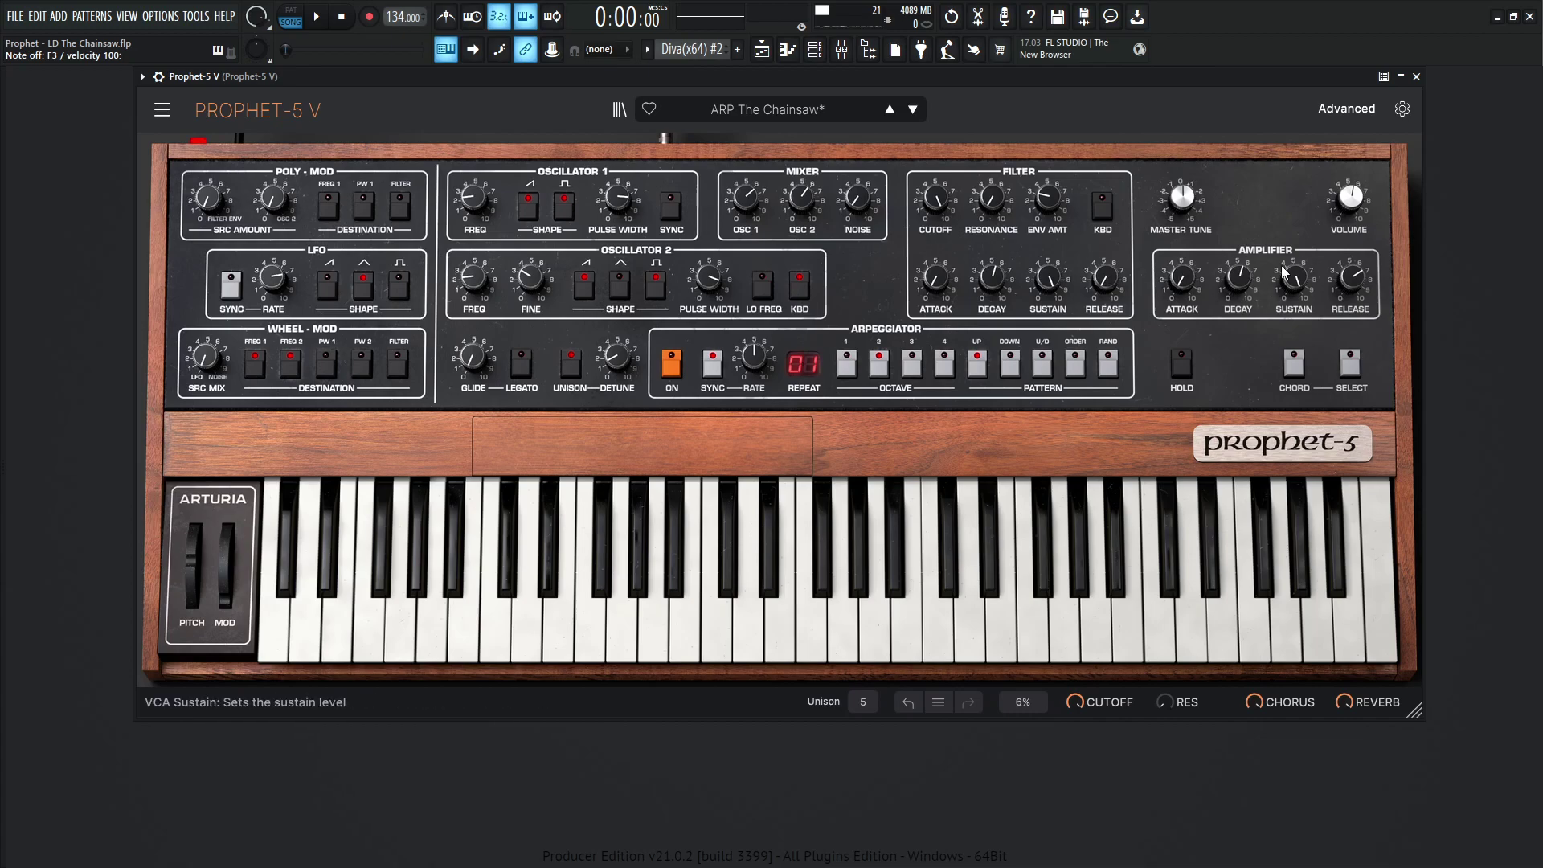
mouse_move(1194, 277)
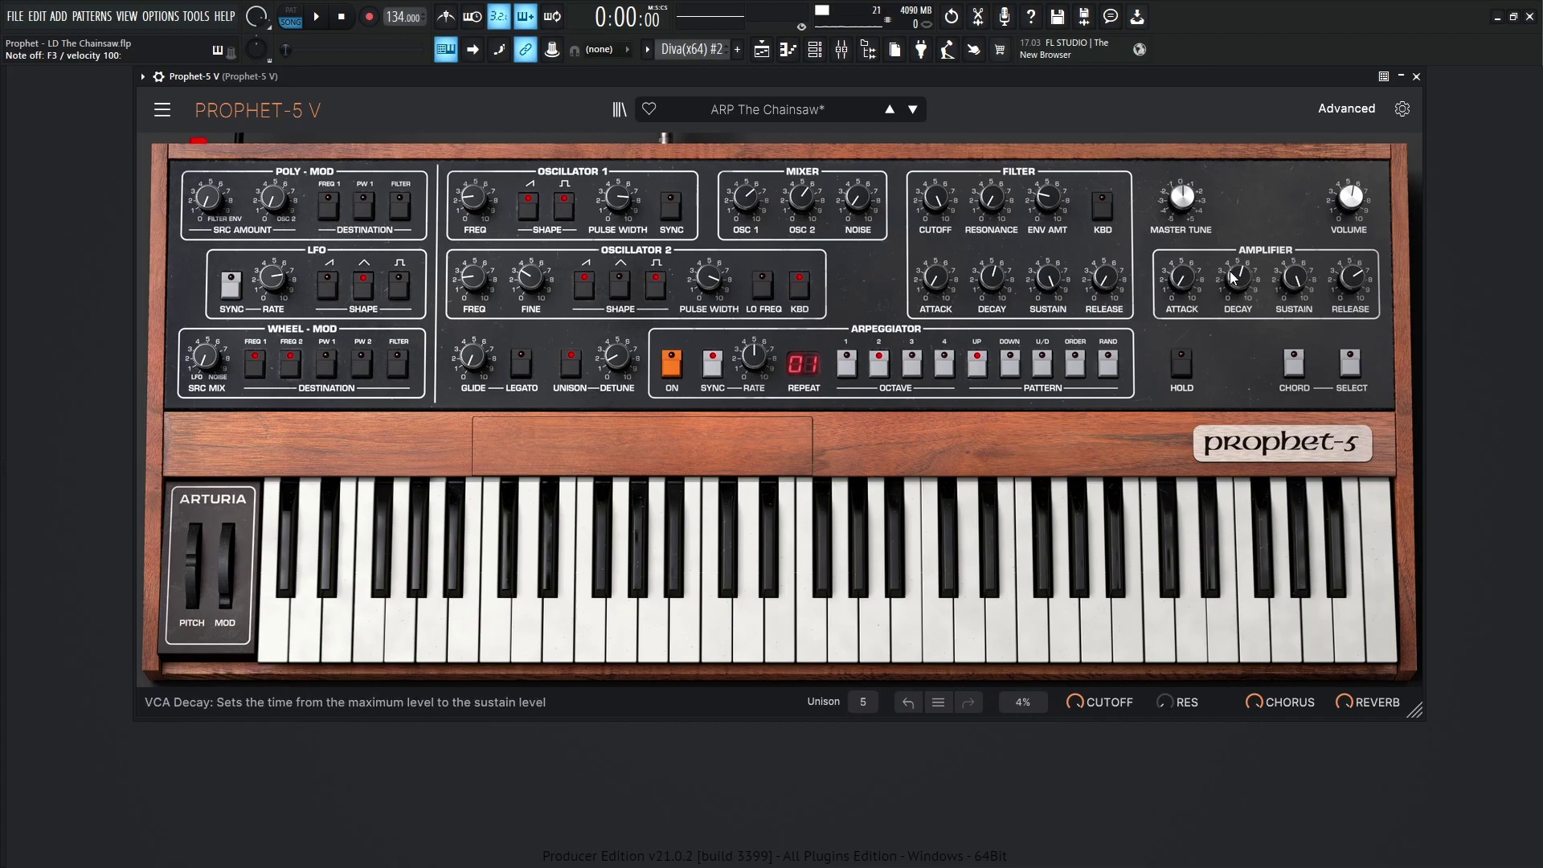
mouse_move(1289, 277)
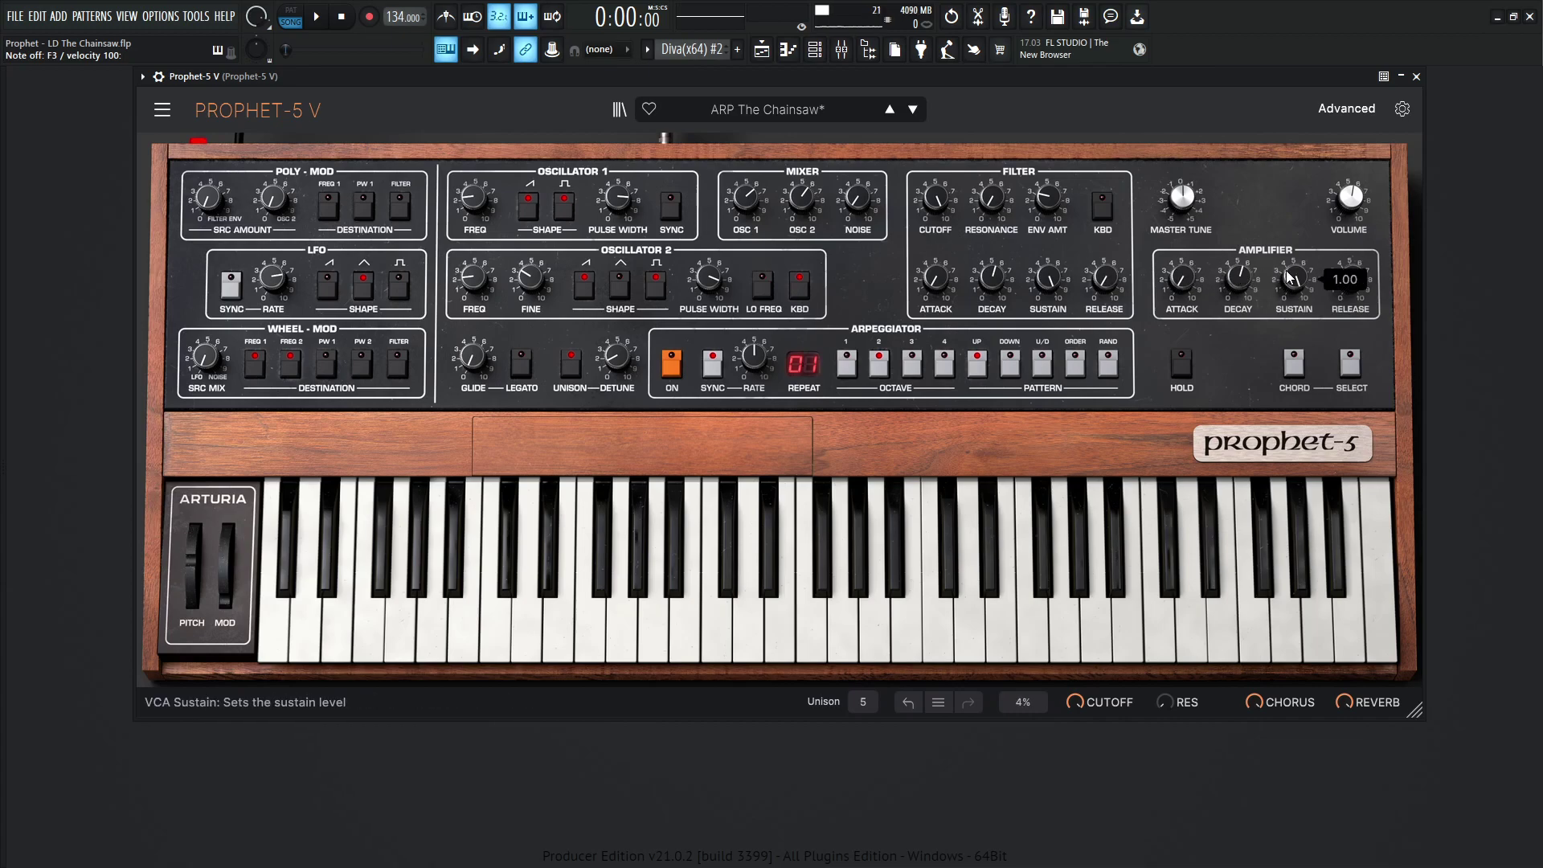
mouse_move(1351, 278)
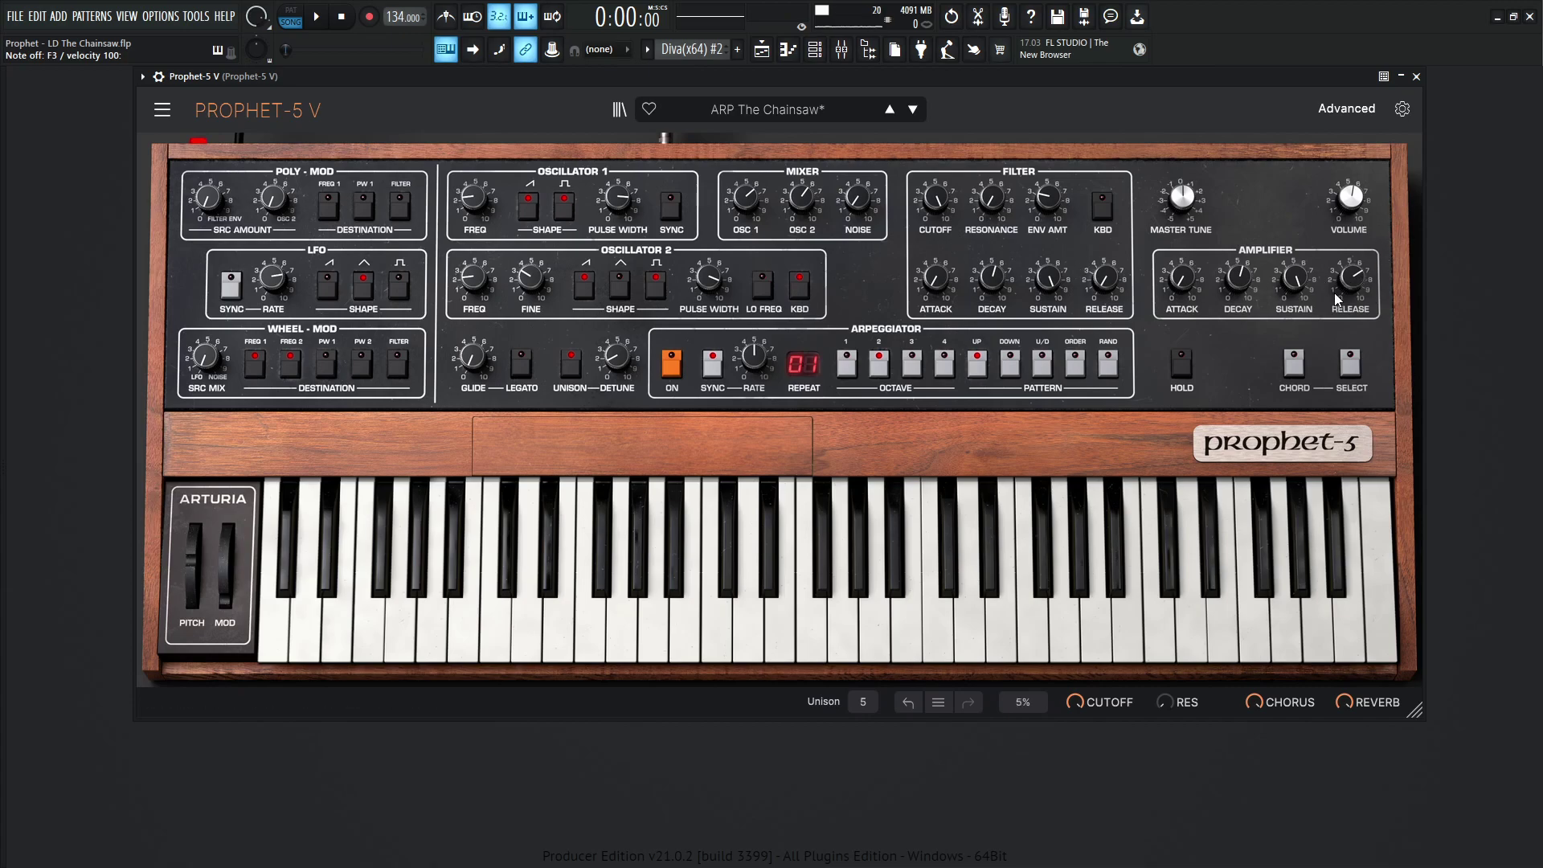
mouse_move(1355, 287)
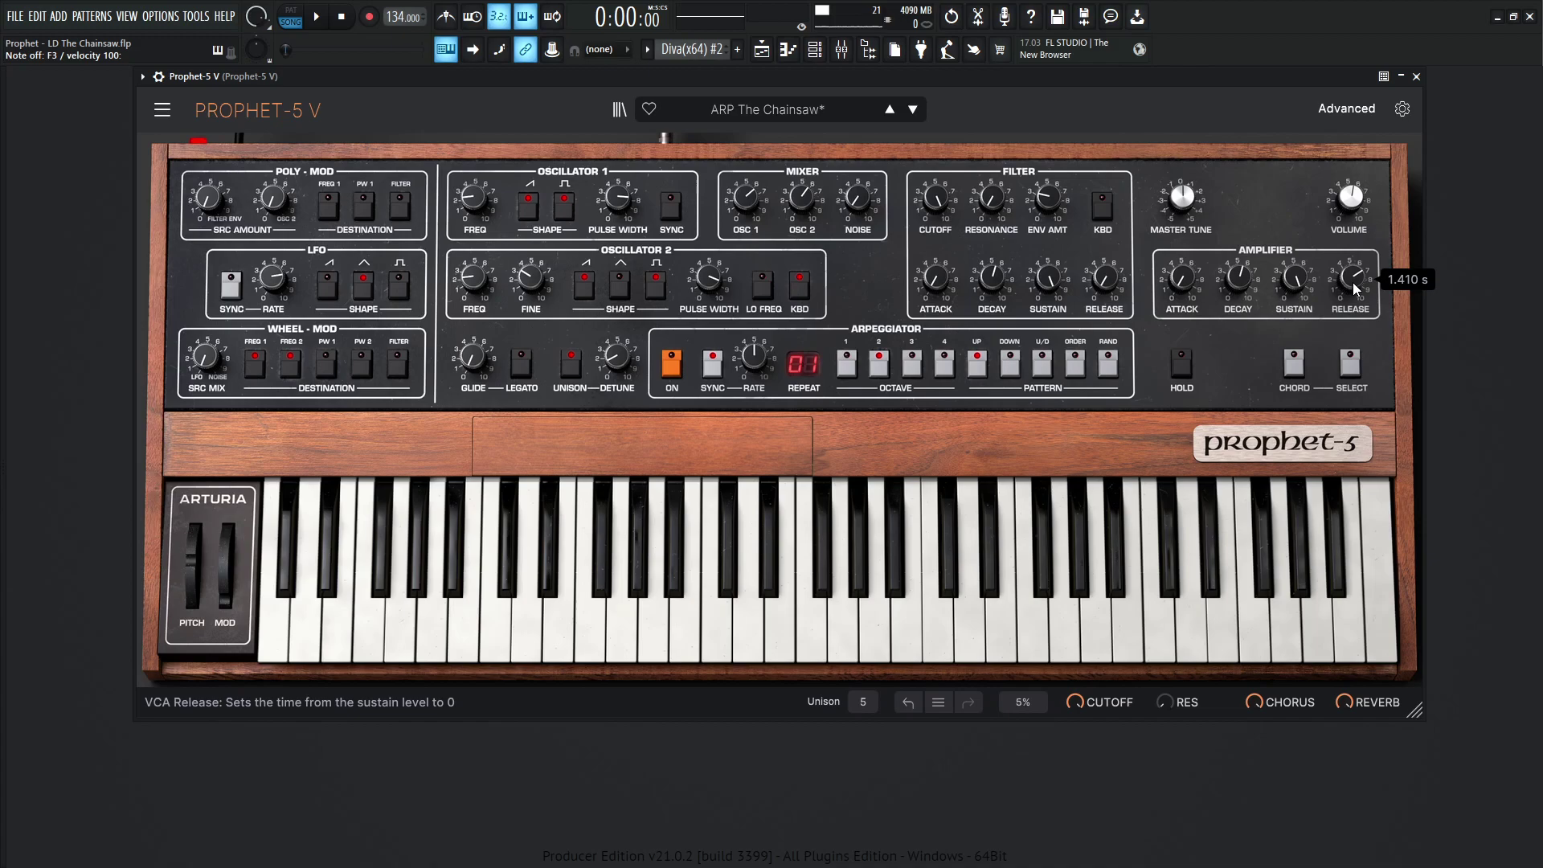
key(v)
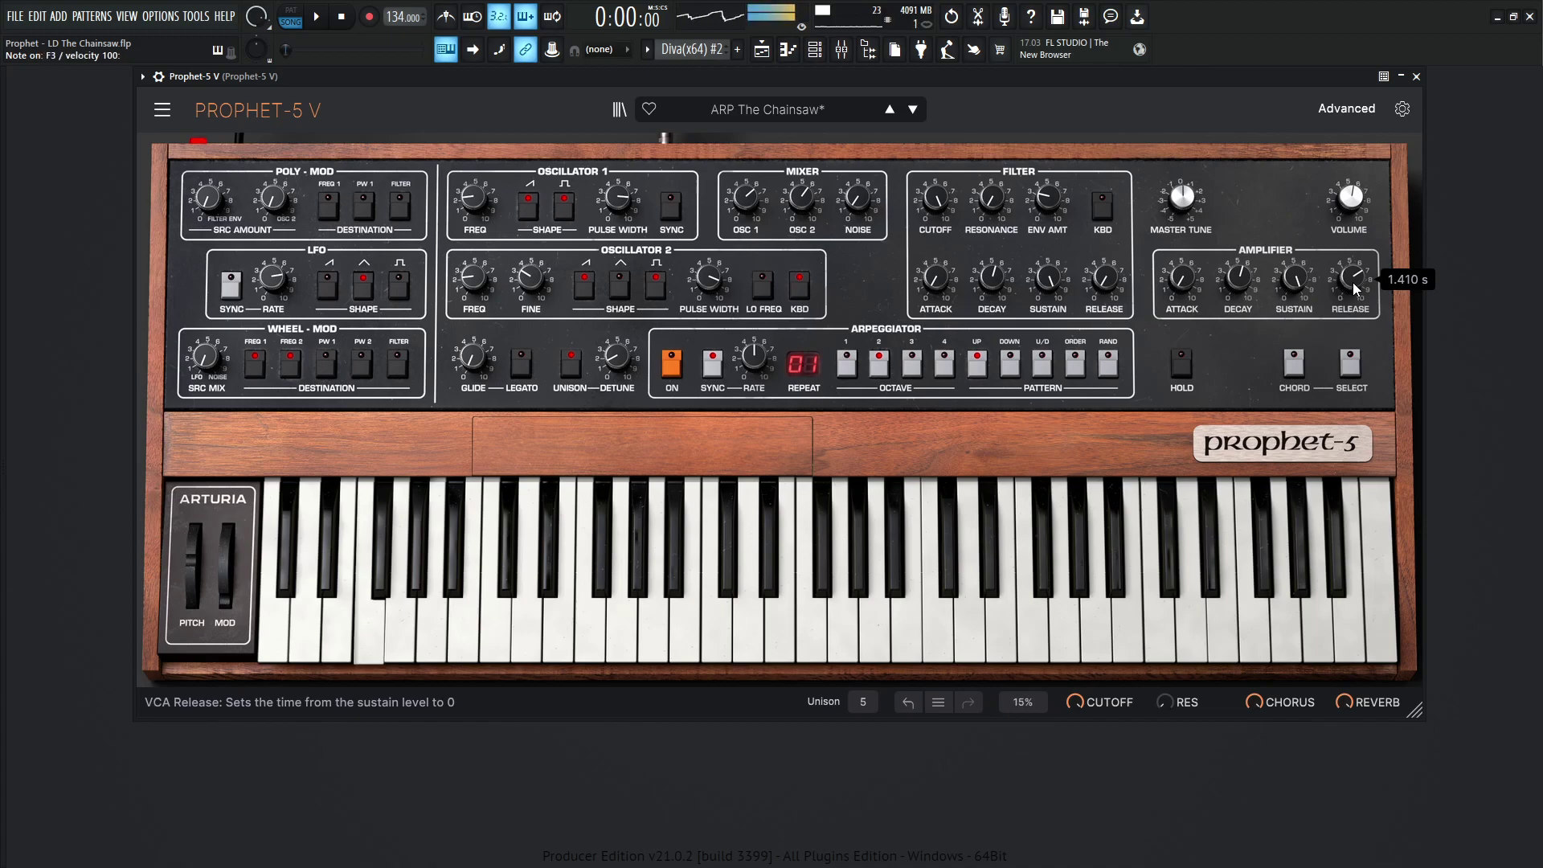
key(e)
key(t)
key(q)
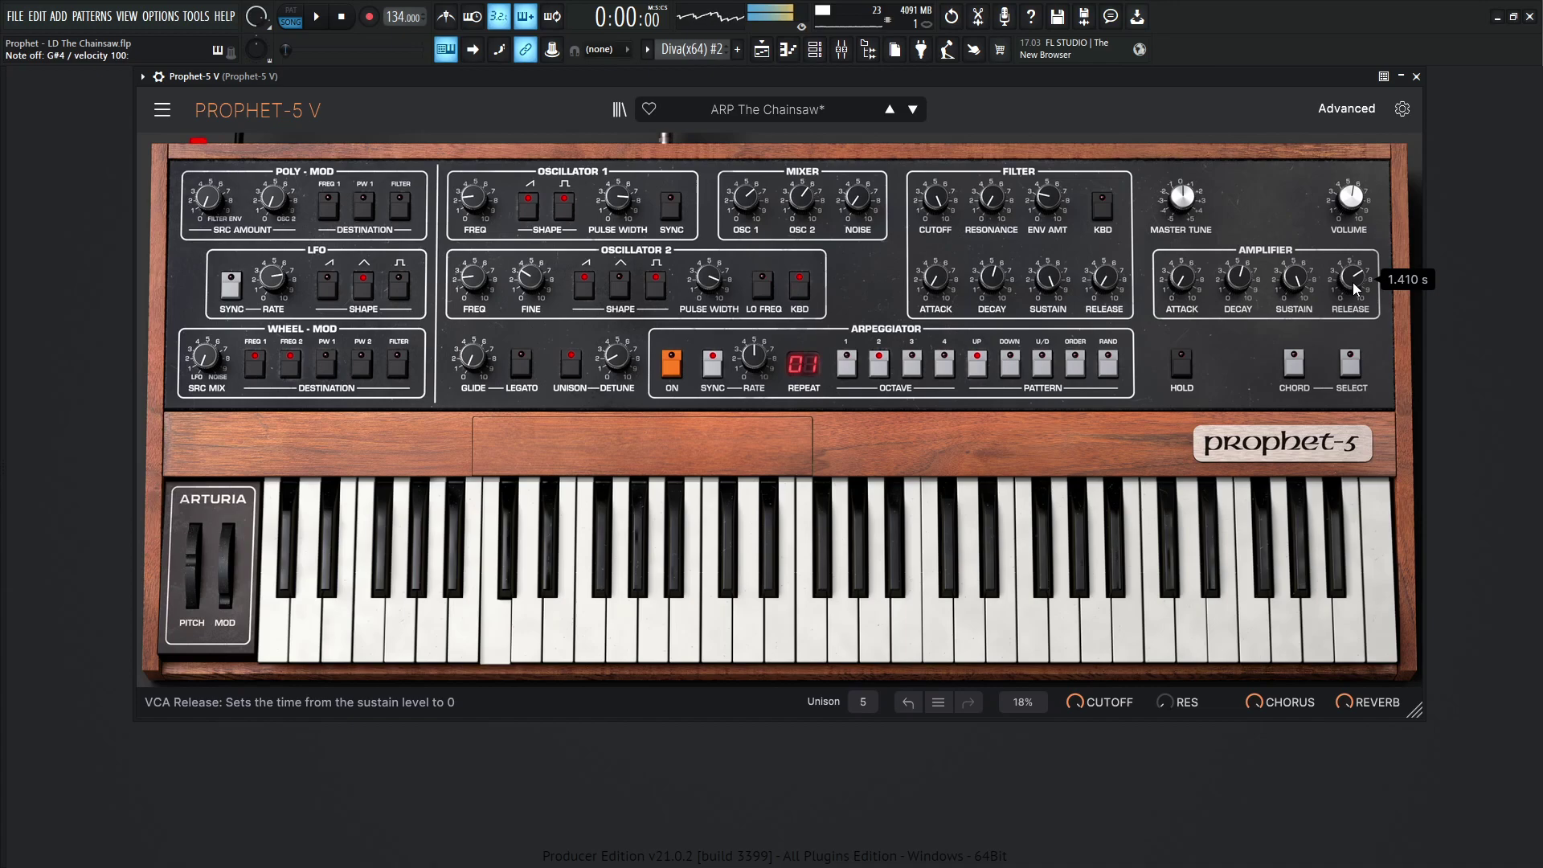
key(v)
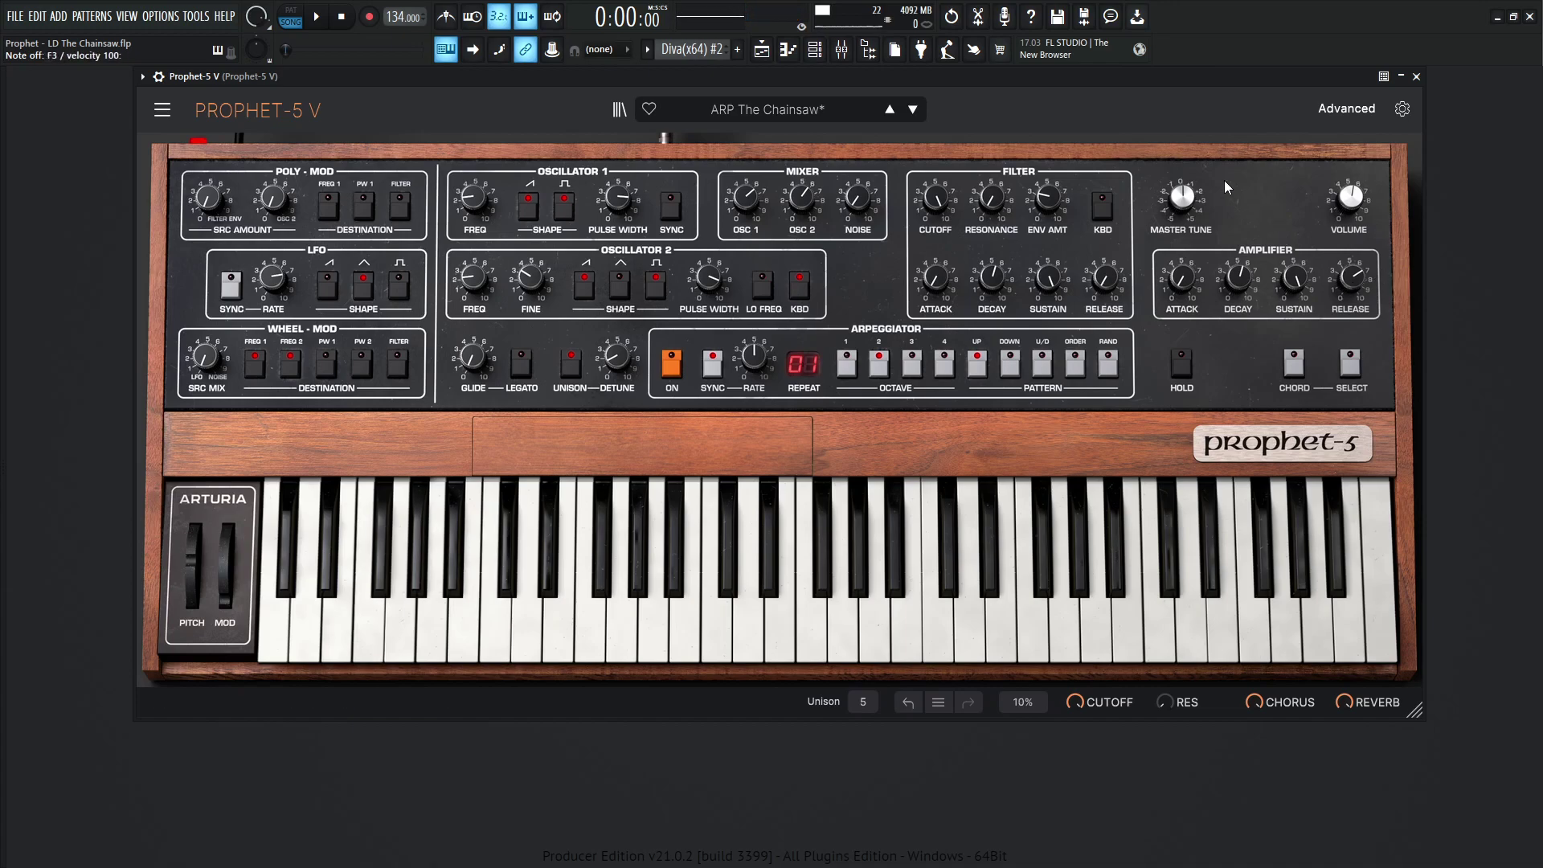
Show the Advanced panel's Effects page with the Multiband, Reverb and Chorus Jun-6 chain
click(1331, 109)
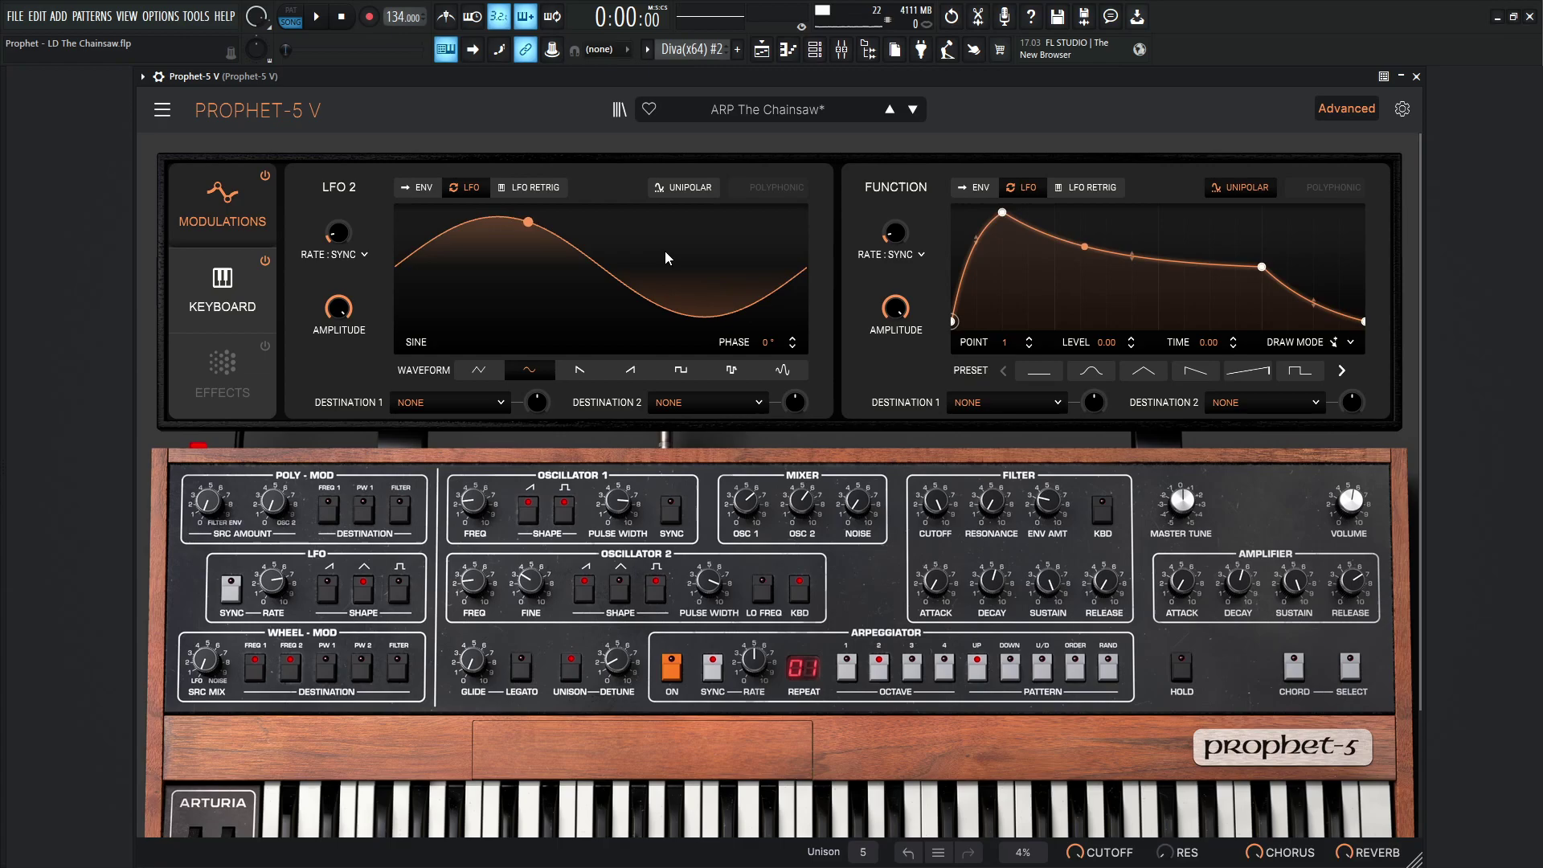
click(211, 385)
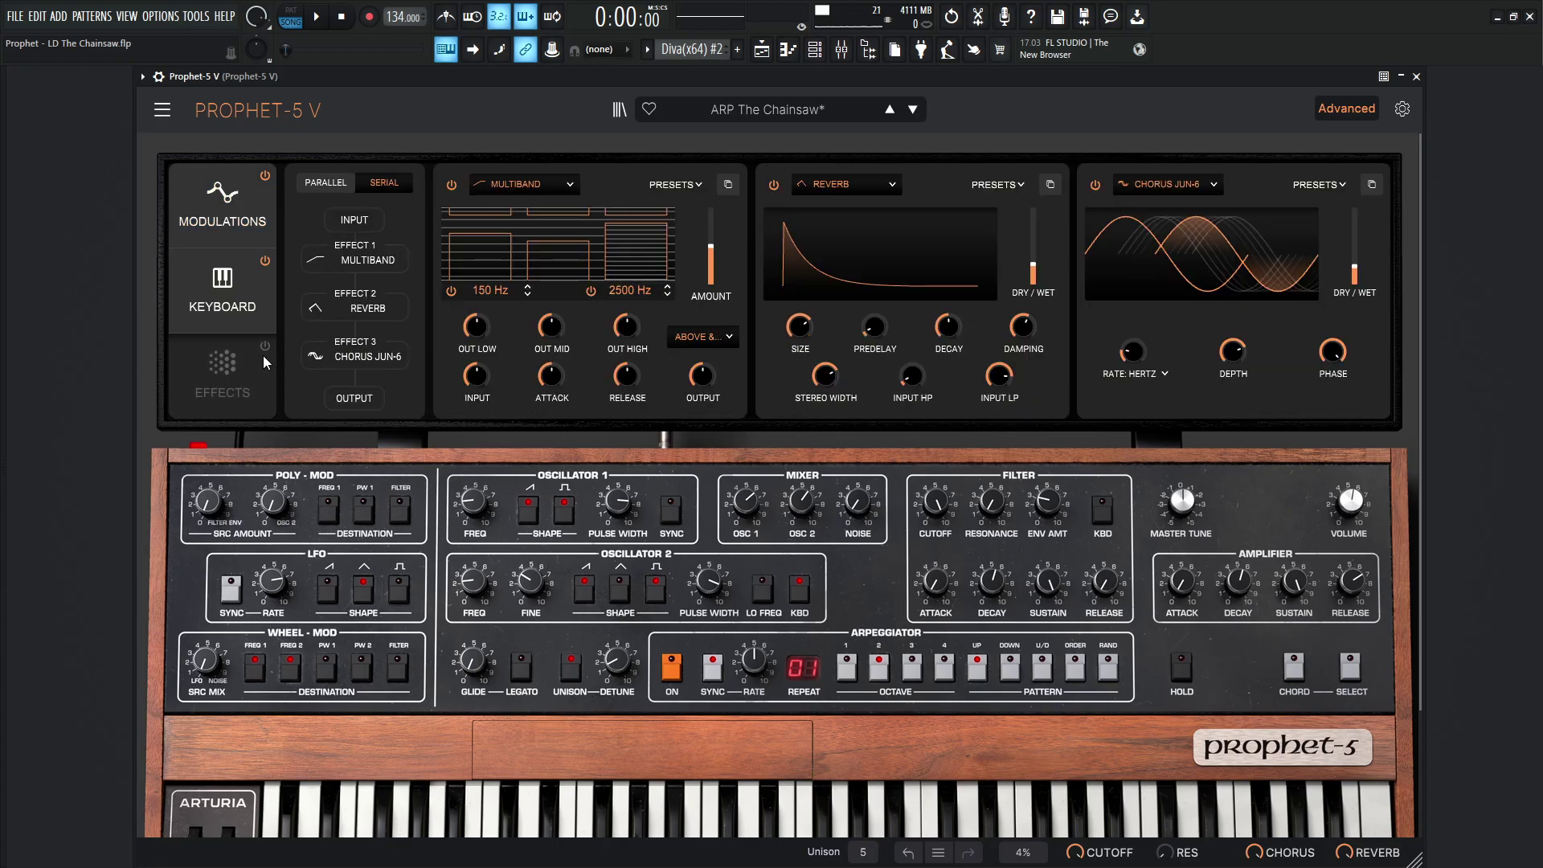
Bypass the Chorus Jun-6, Reverb and Multiband effects
click(1095, 185)
click(773, 185)
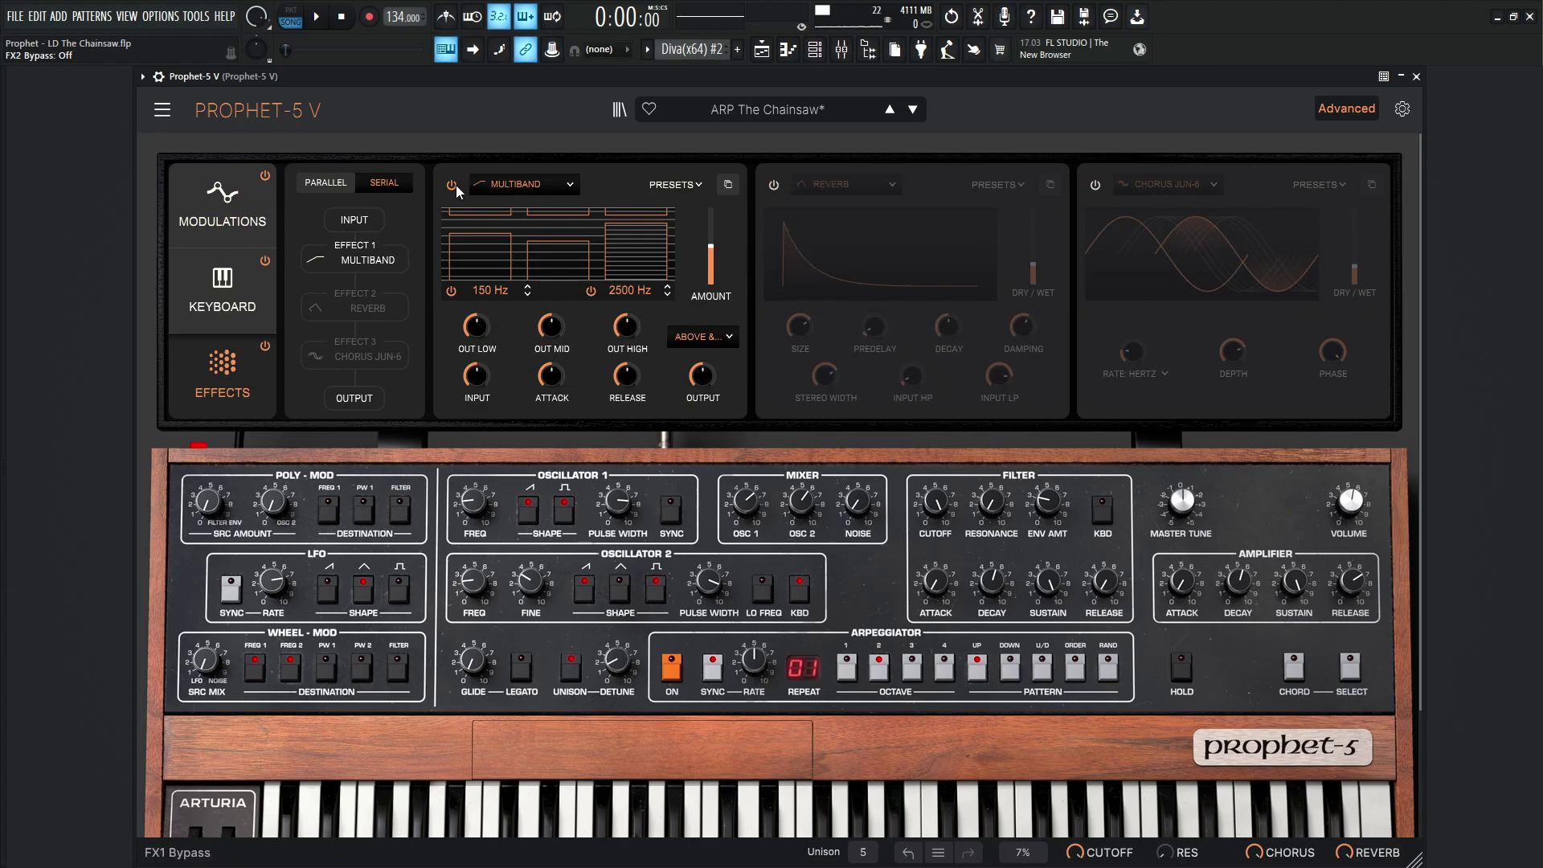
click(452, 187)
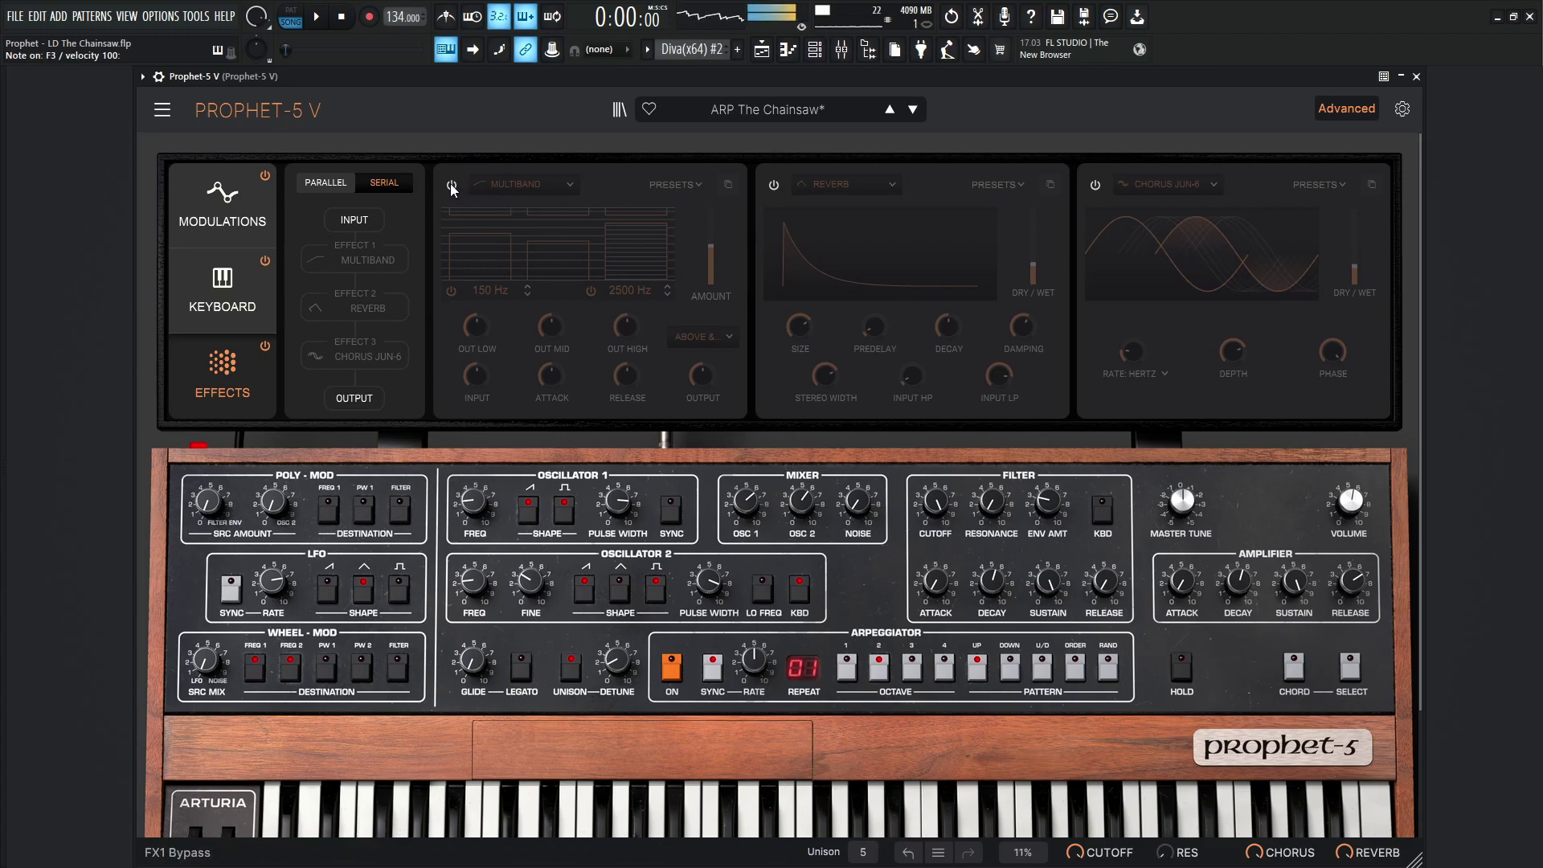
Toggle Multiband on and off to compare, ending with it on (150 Hz / 2500 Hz crossovers)
click(452, 186)
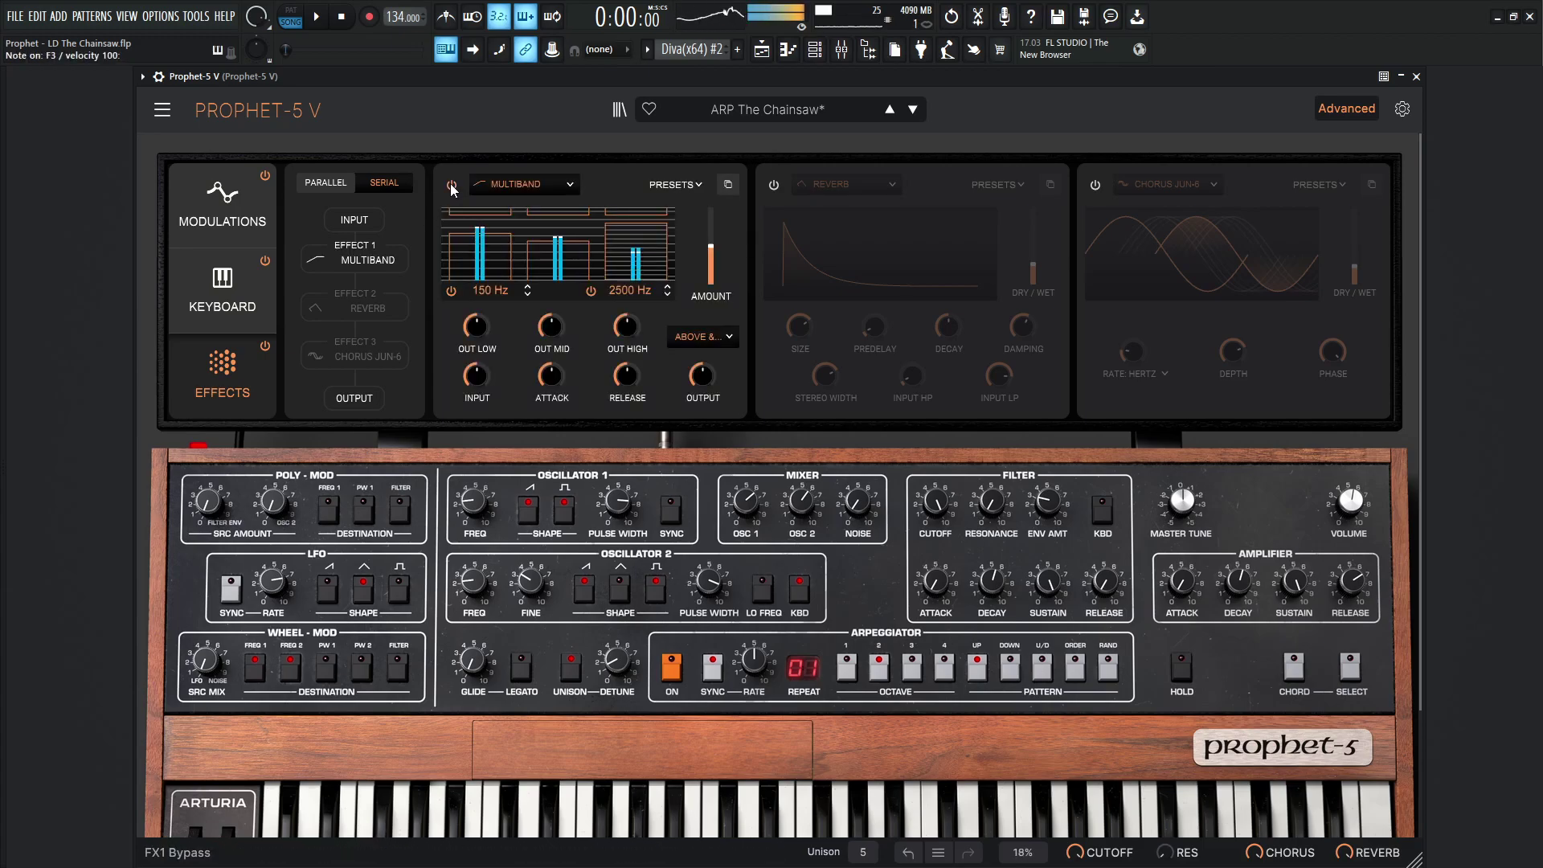
click(452, 186)
click(452, 187)
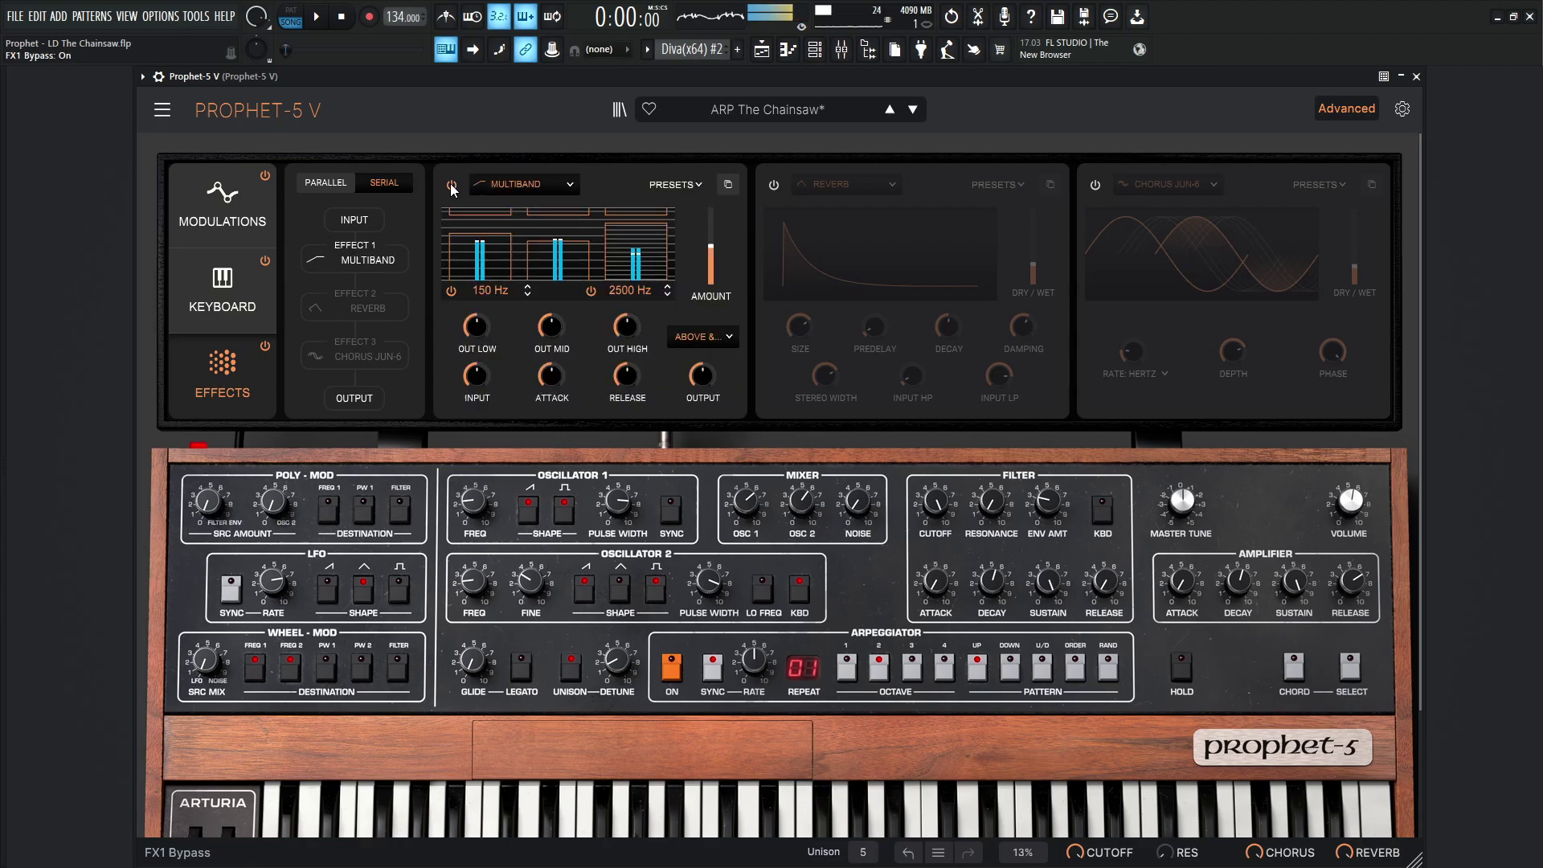
click(452, 186)
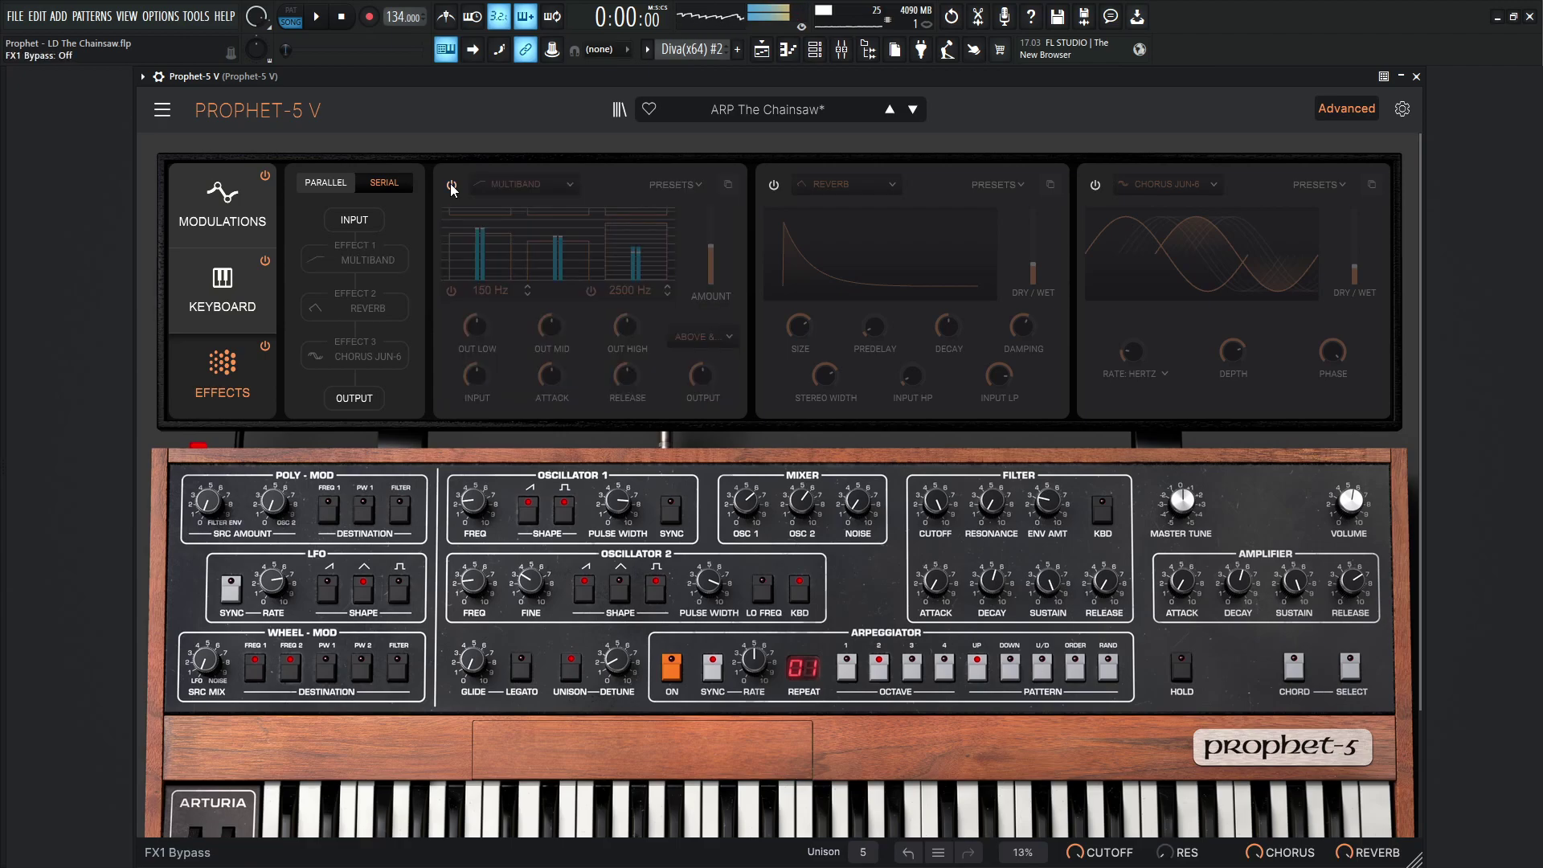
click(451, 187)
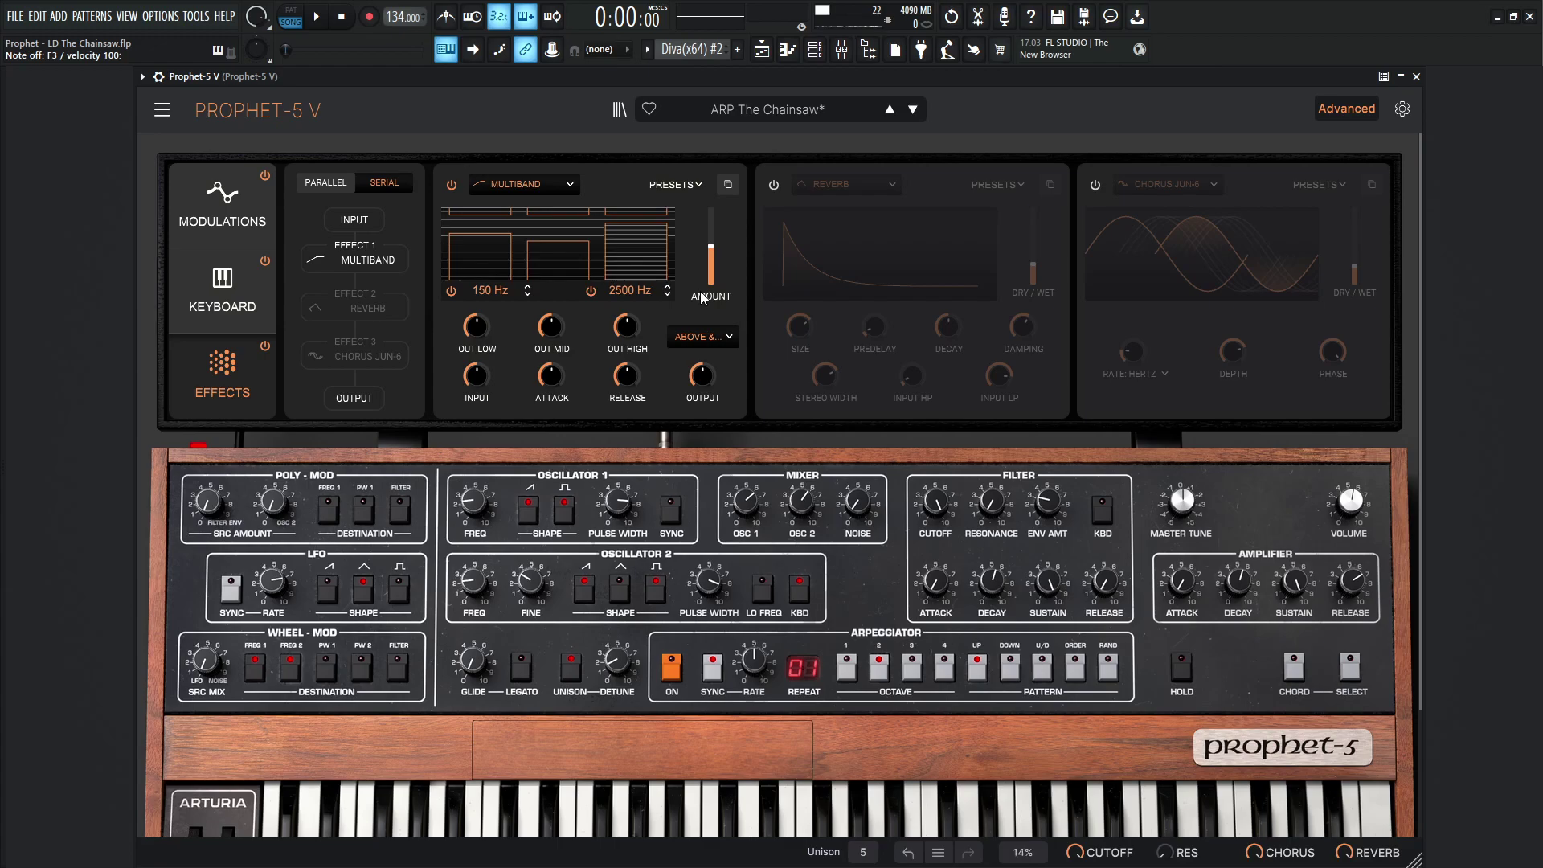
mouse_move(635, 261)
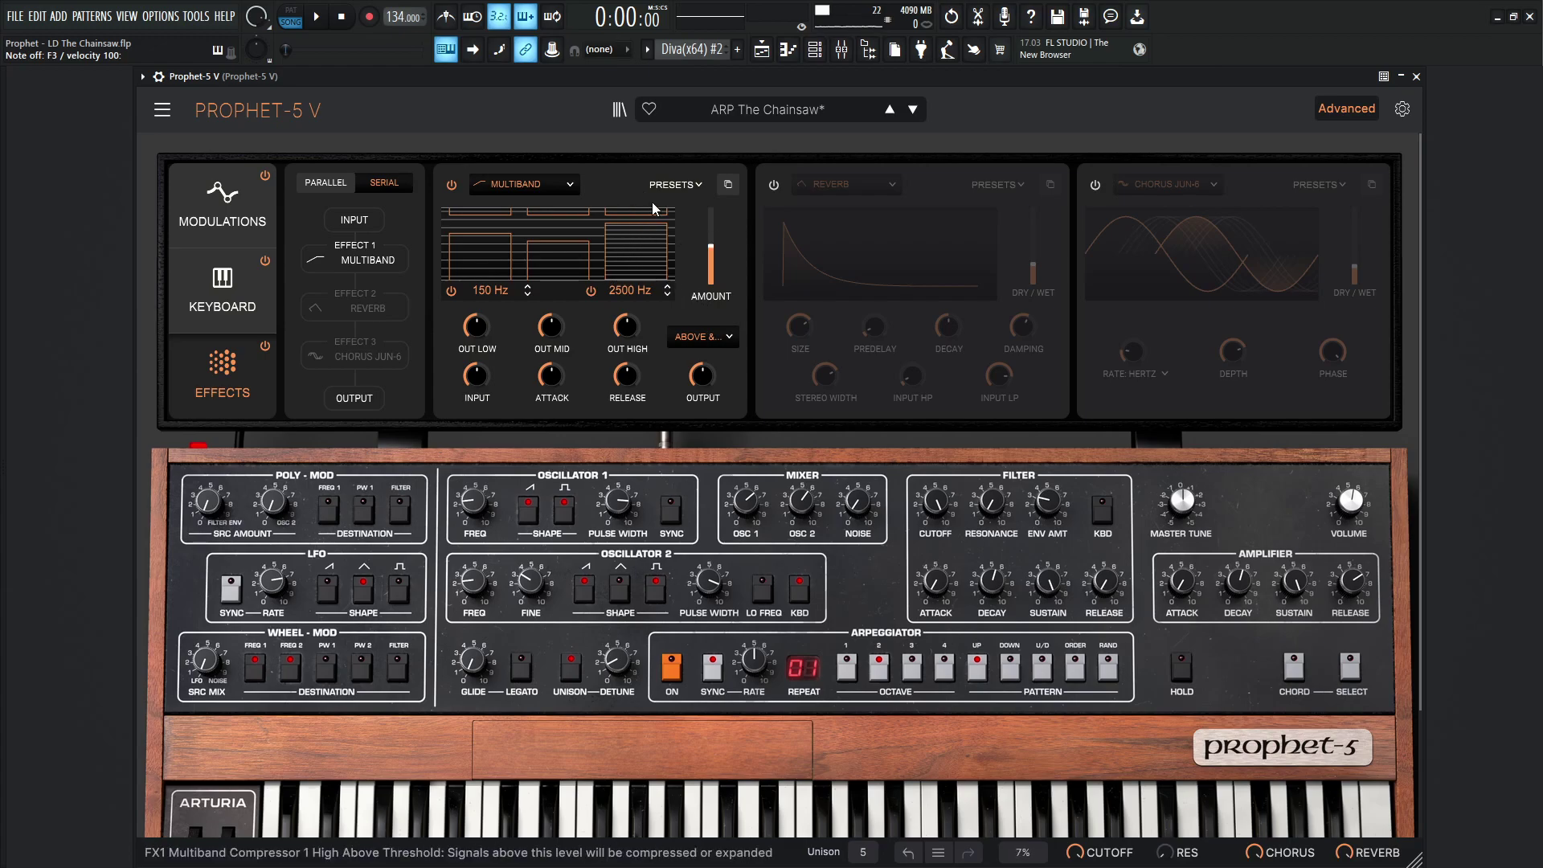
mouse_move(556, 266)
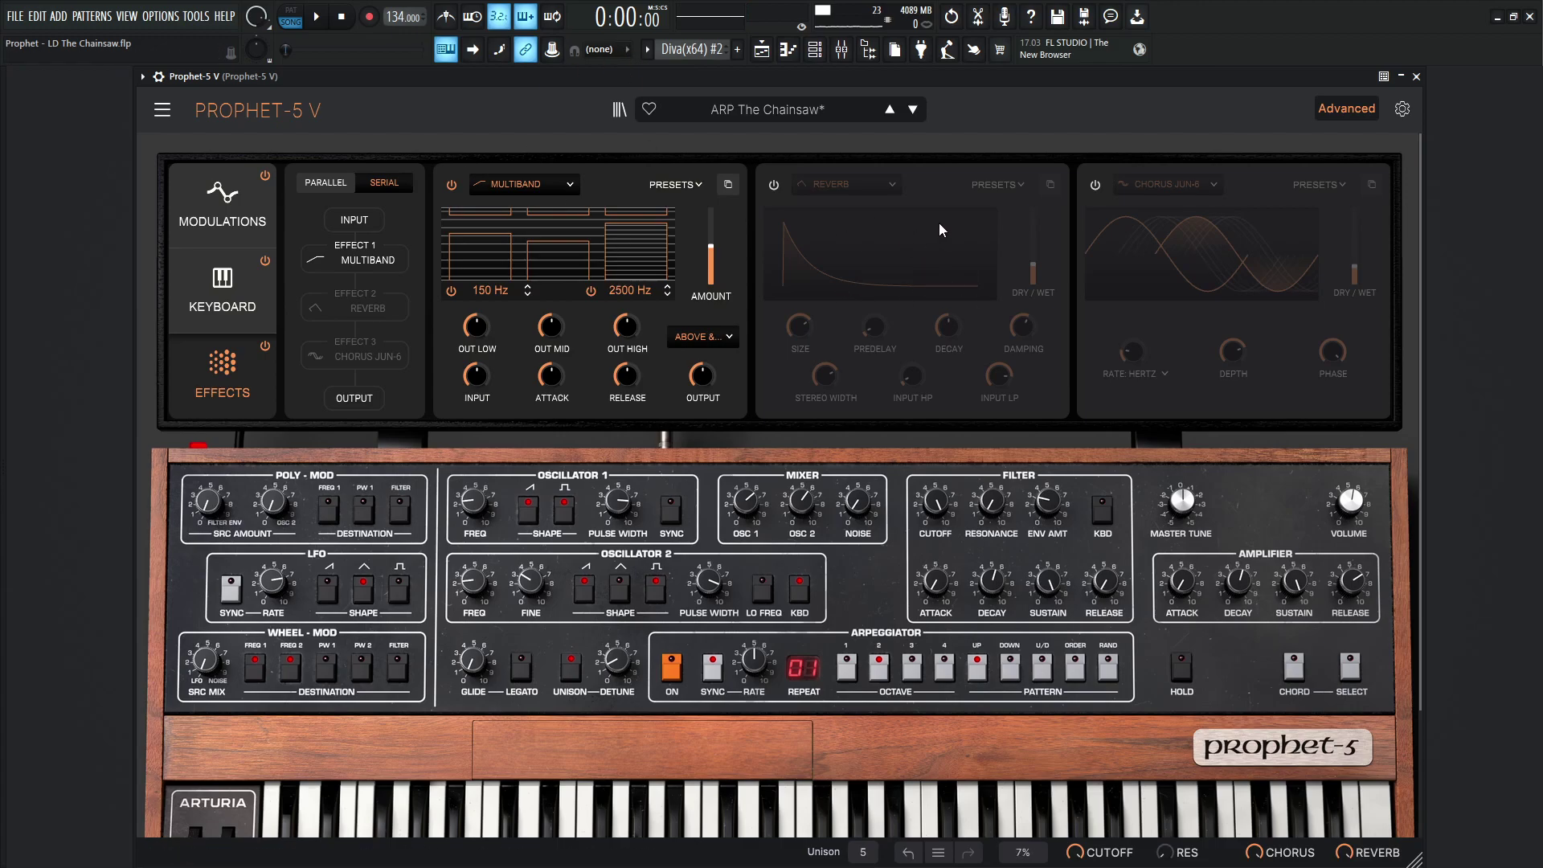
click(774, 185)
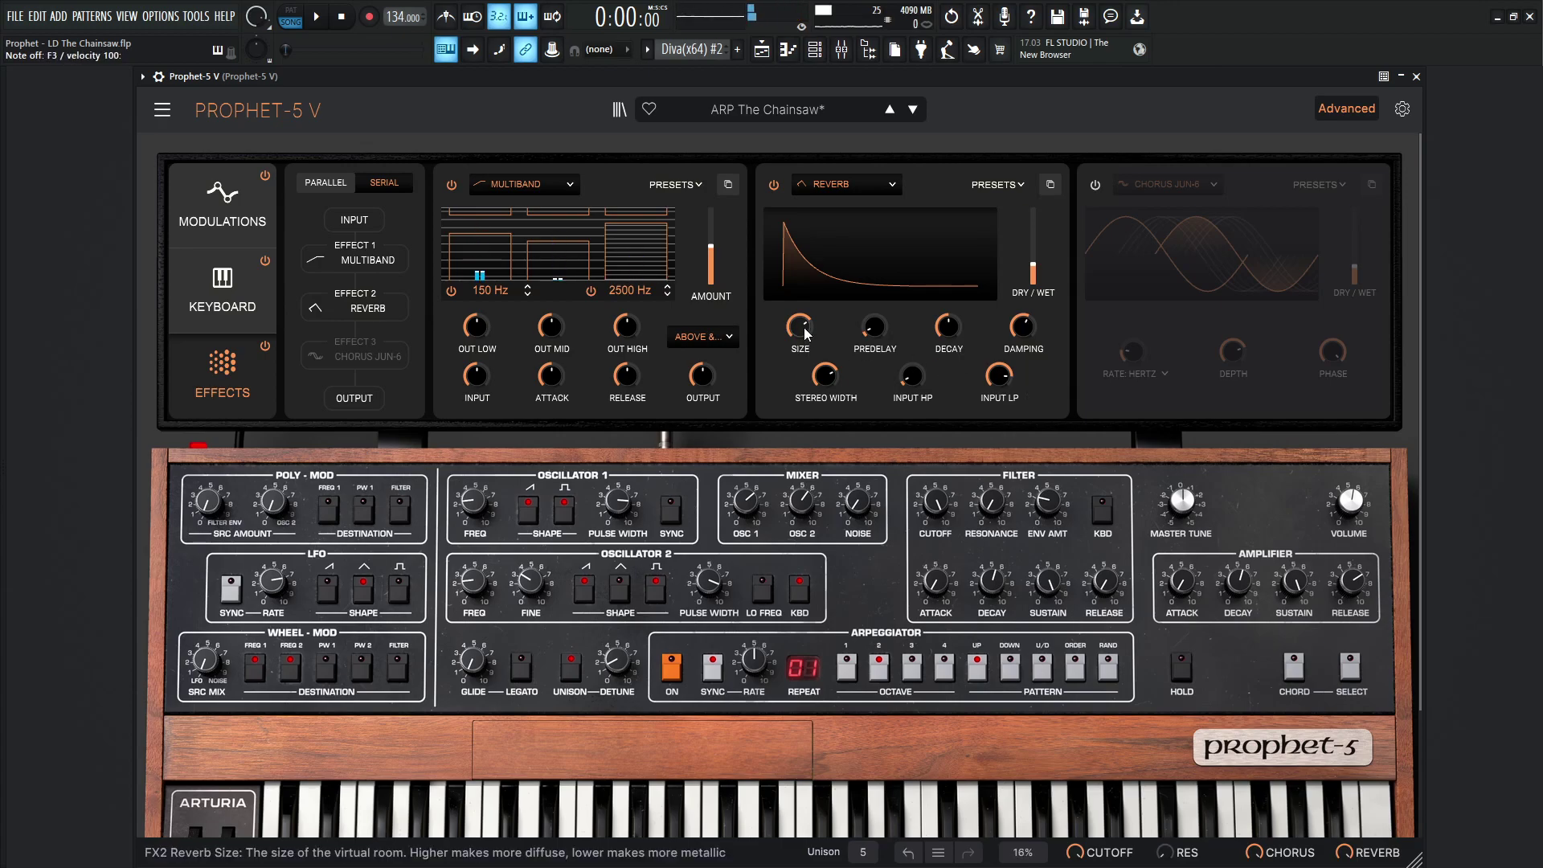
mouse_move(806, 334)
mouse_move(876, 338)
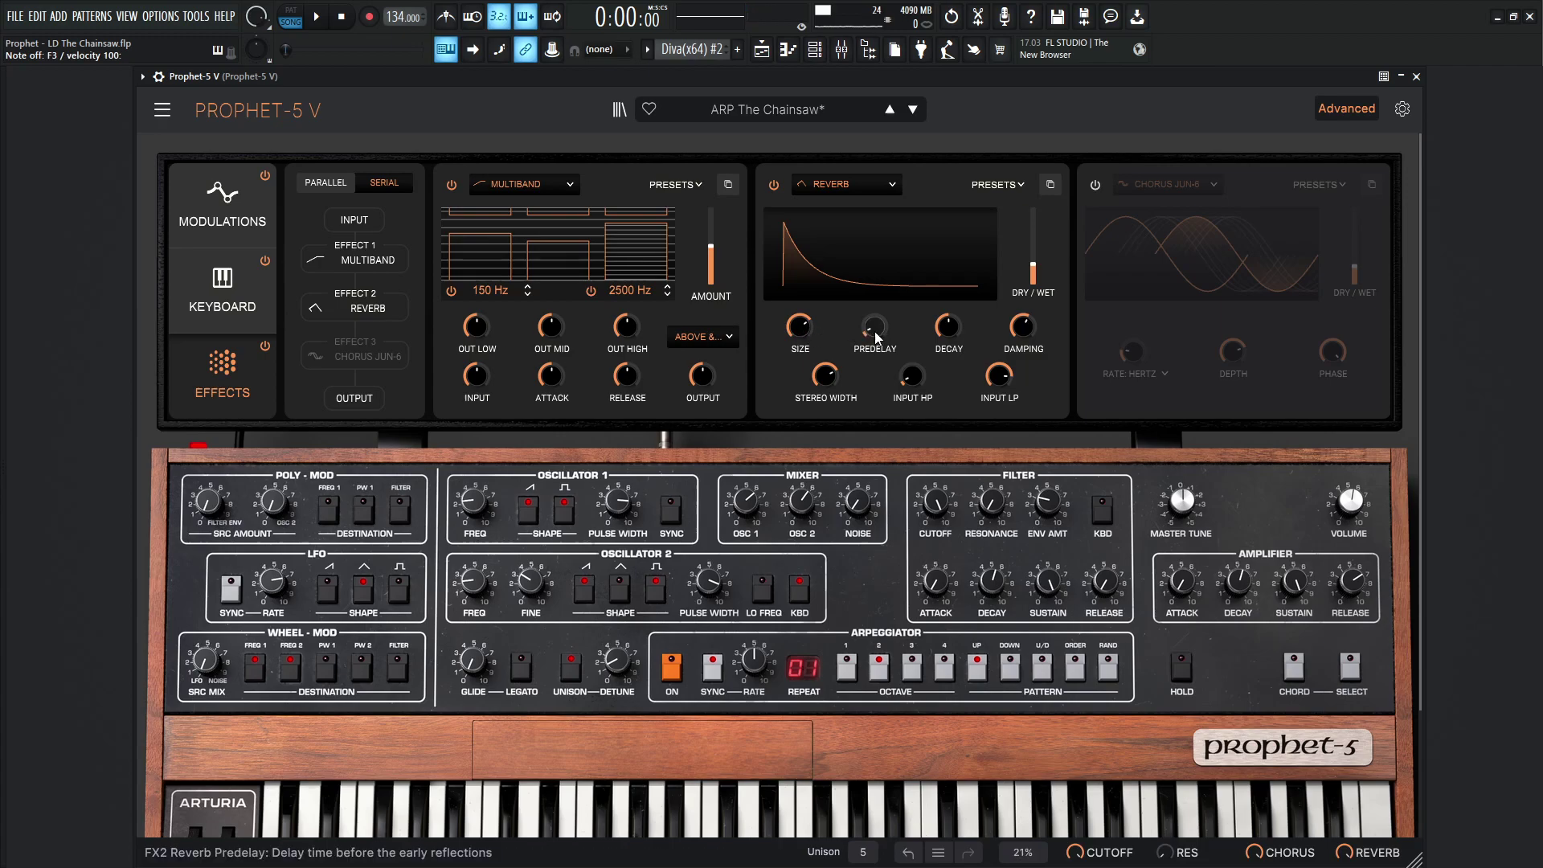
mouse_move(945, 331)
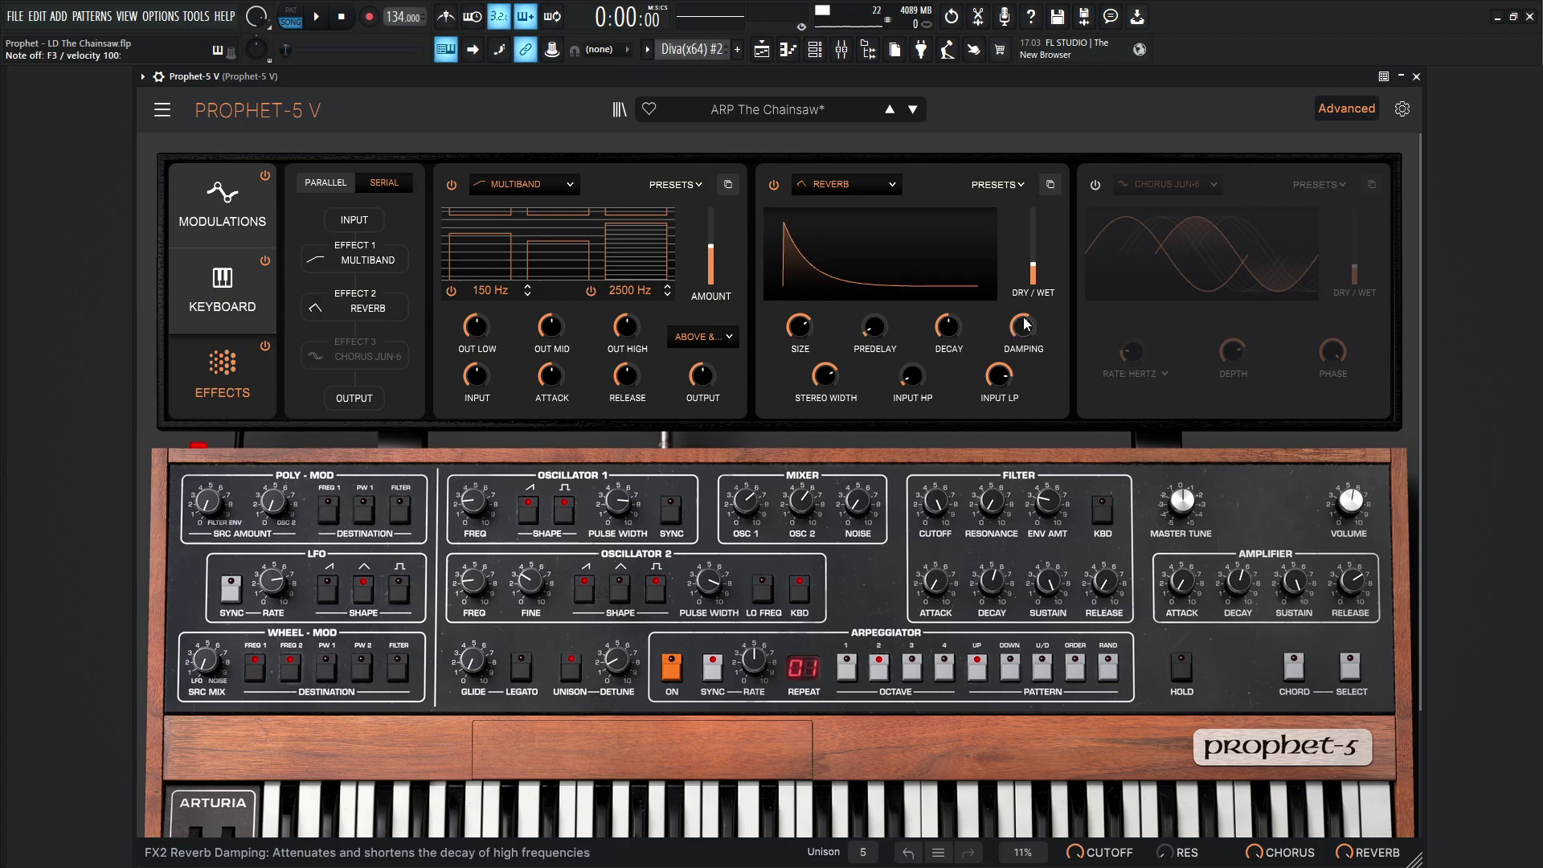
mouse_move(1023, 323)
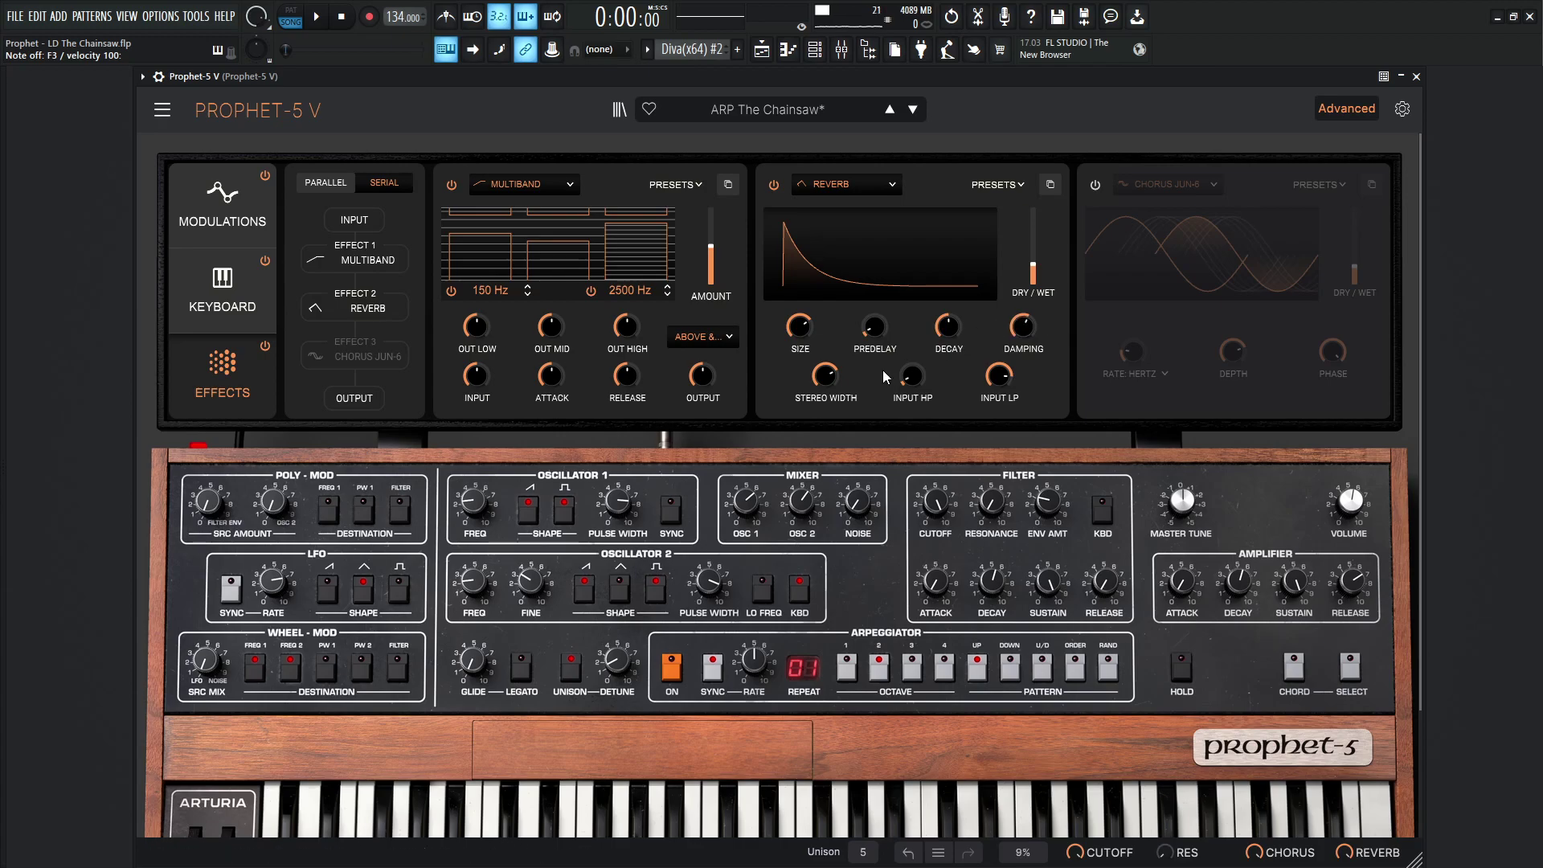
mouse_move(832, 380)
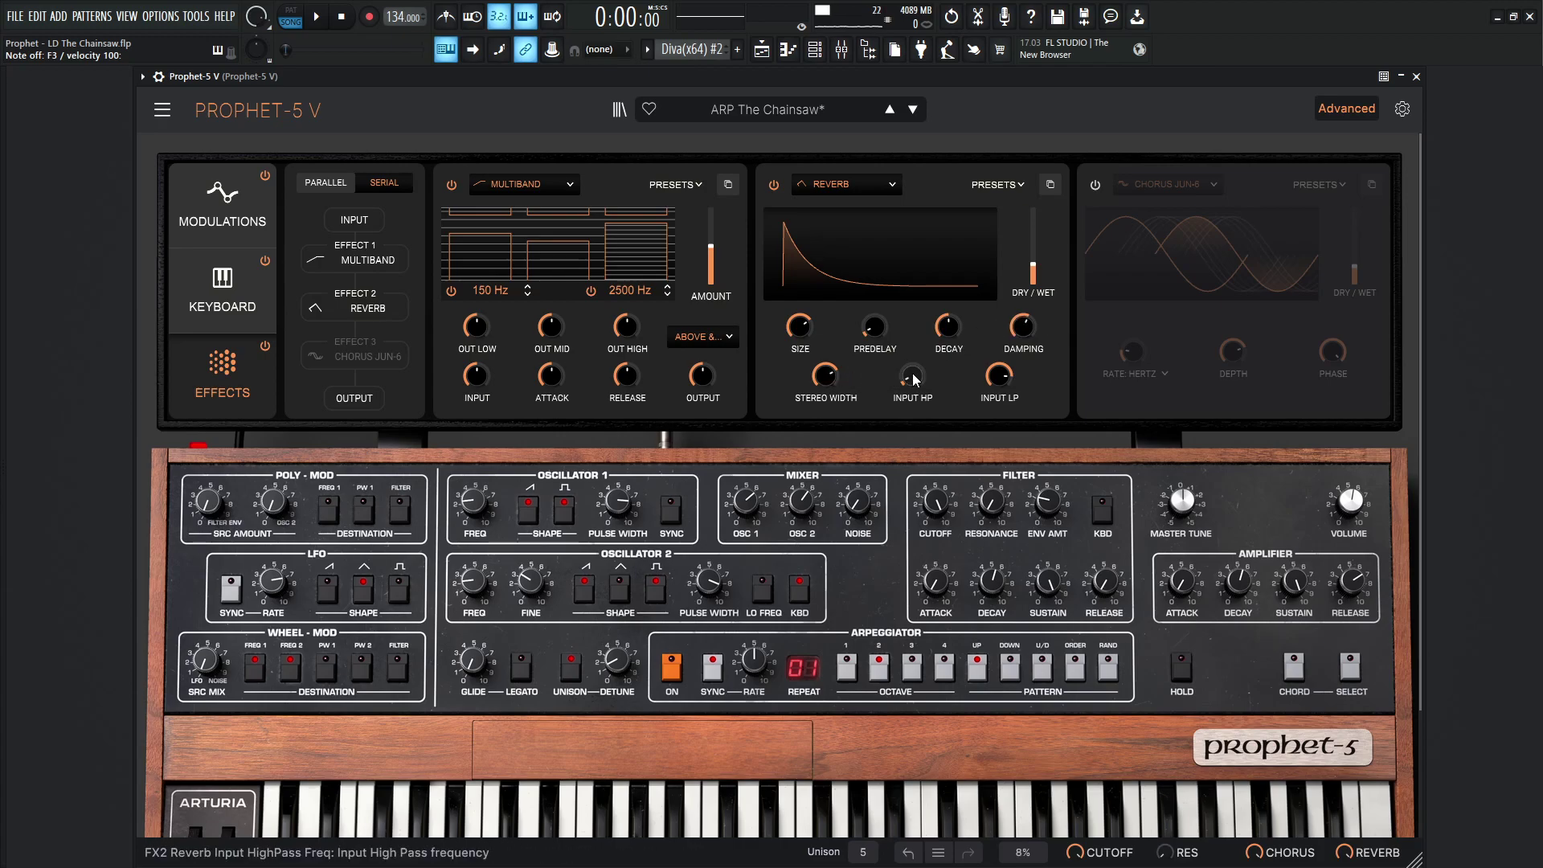
mouse_move(914, 381)
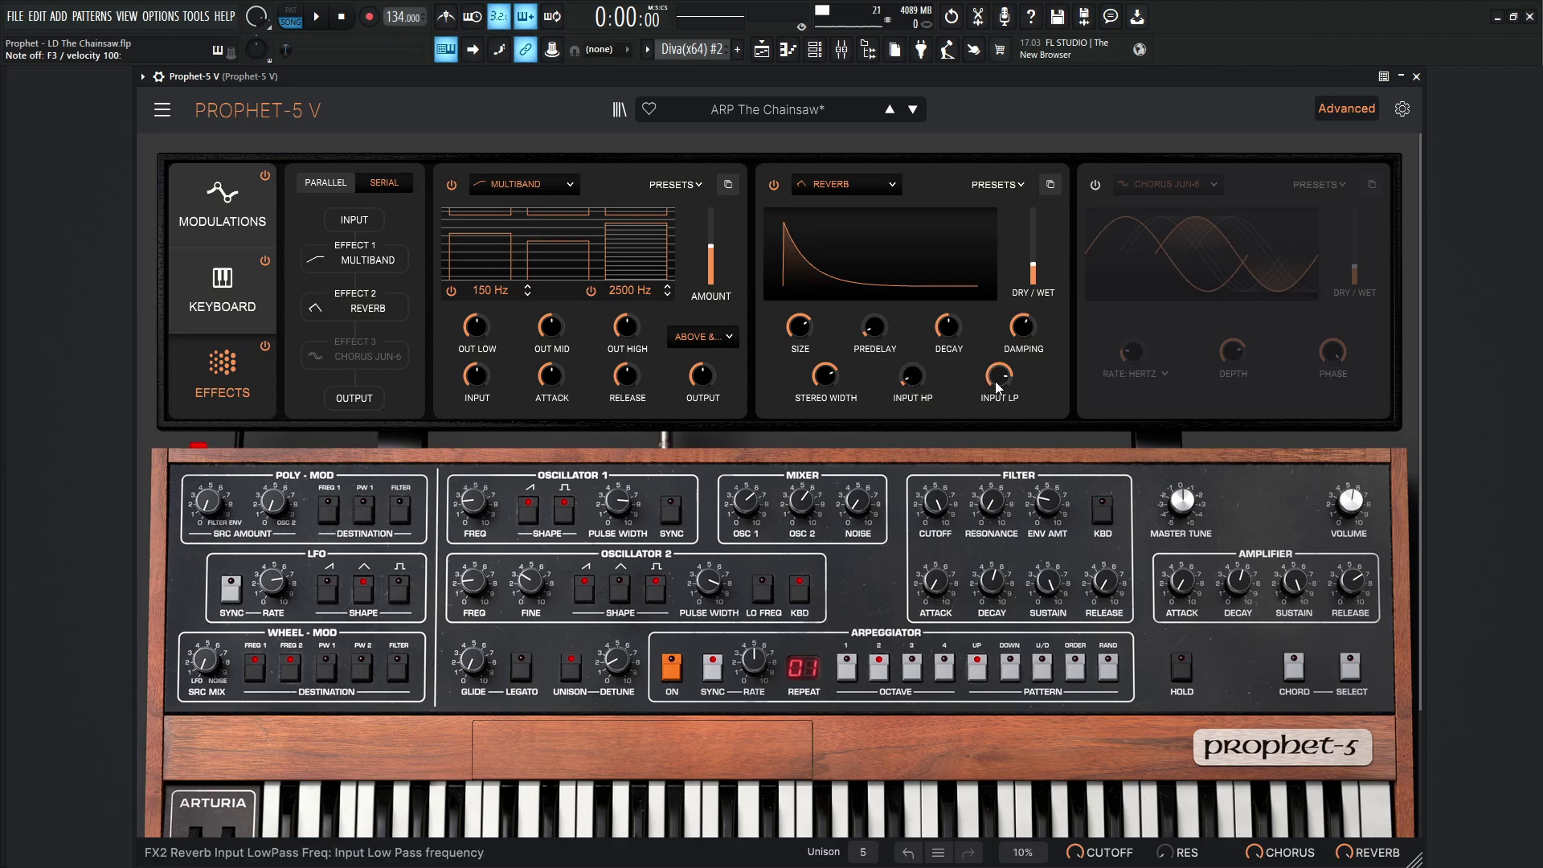
mouse_move(998, 387)
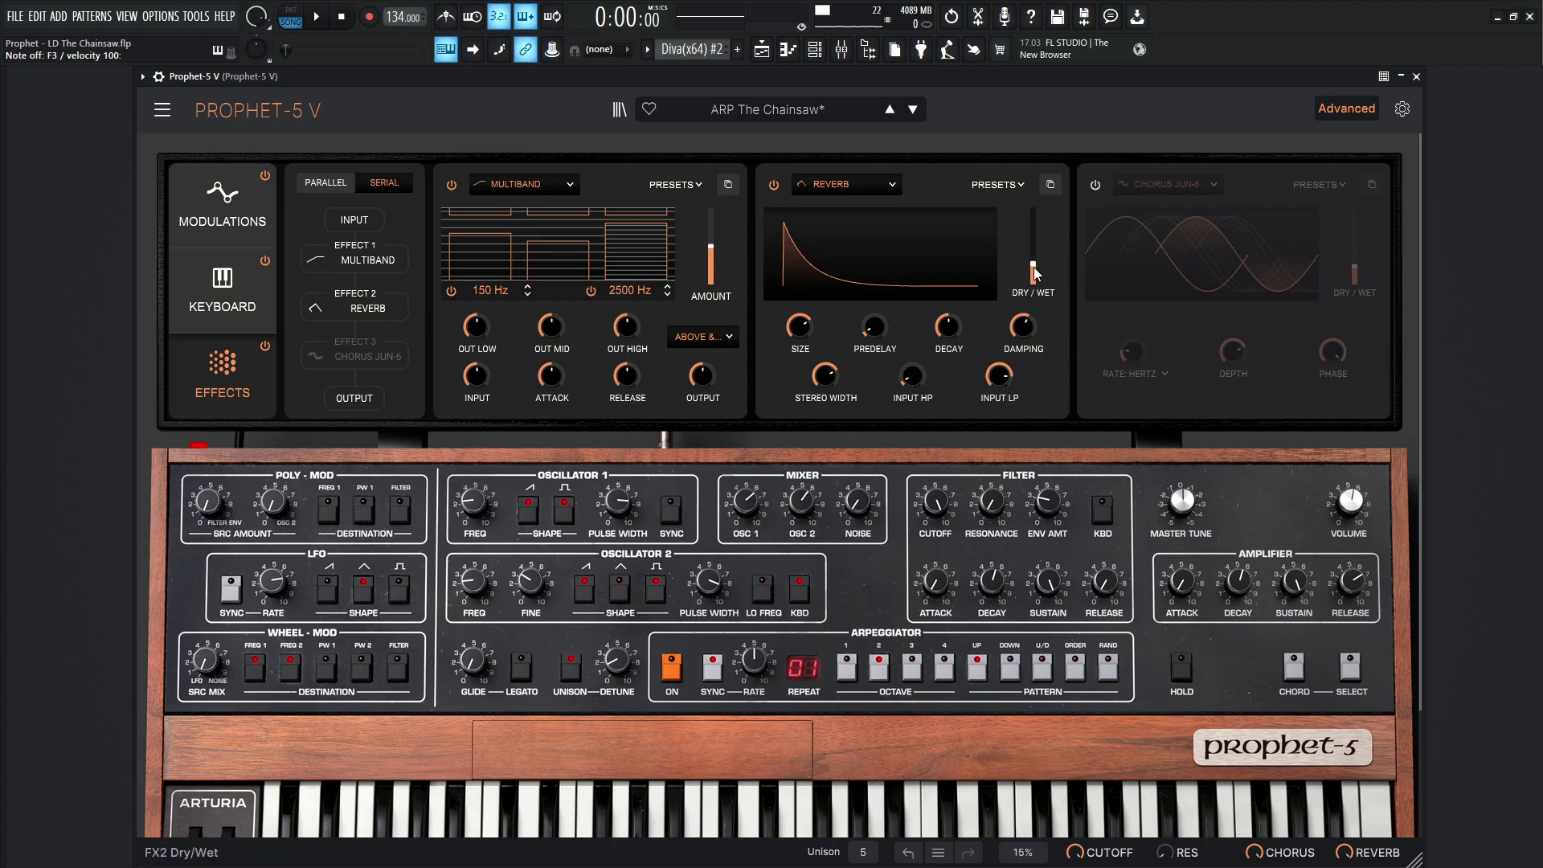
click(1349, 110)
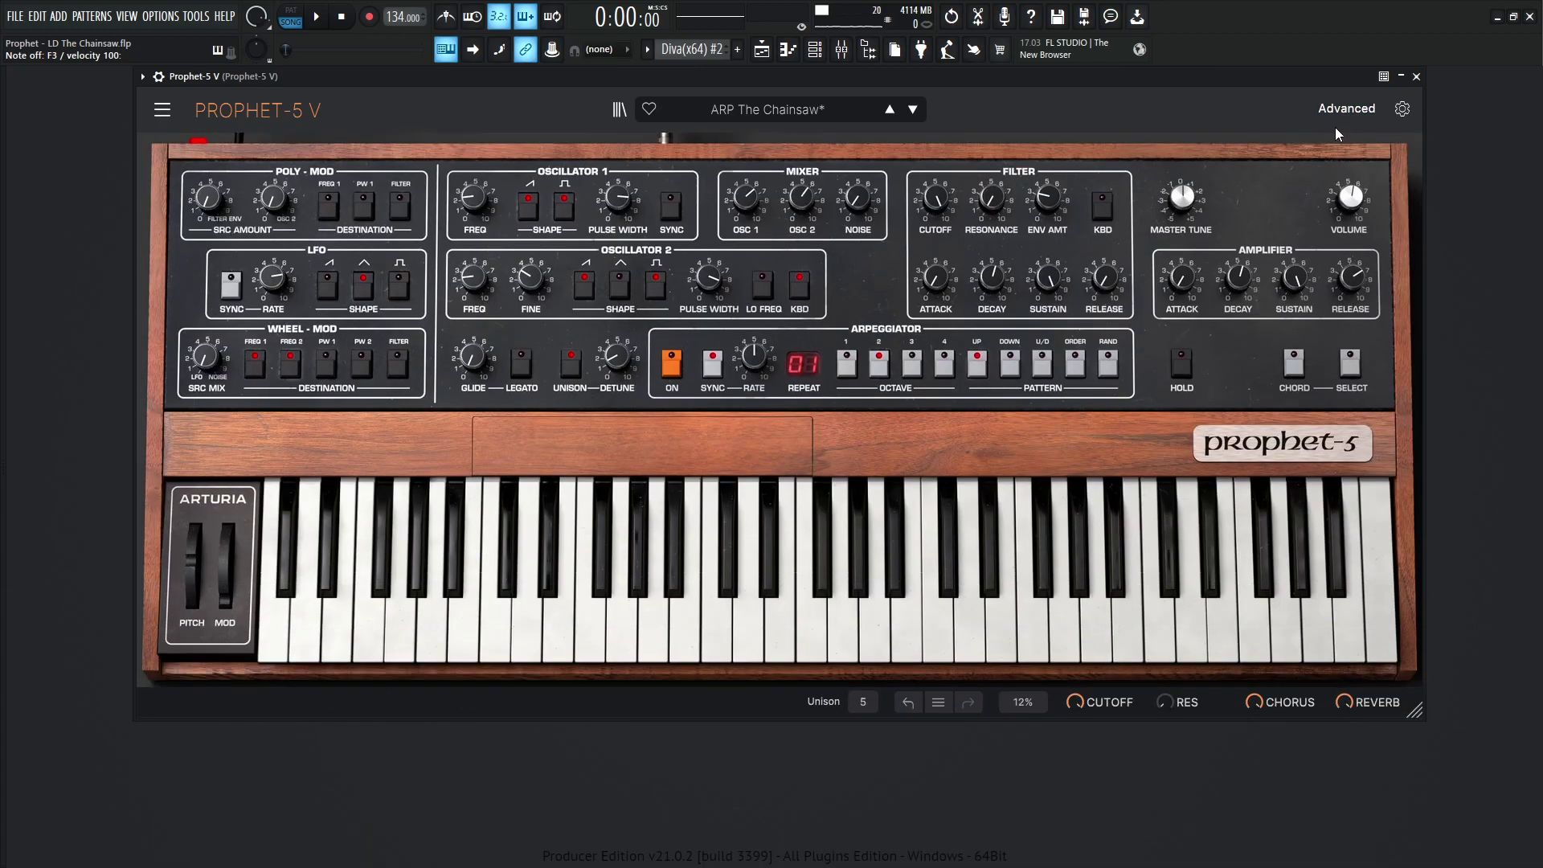
click(1347, 109)
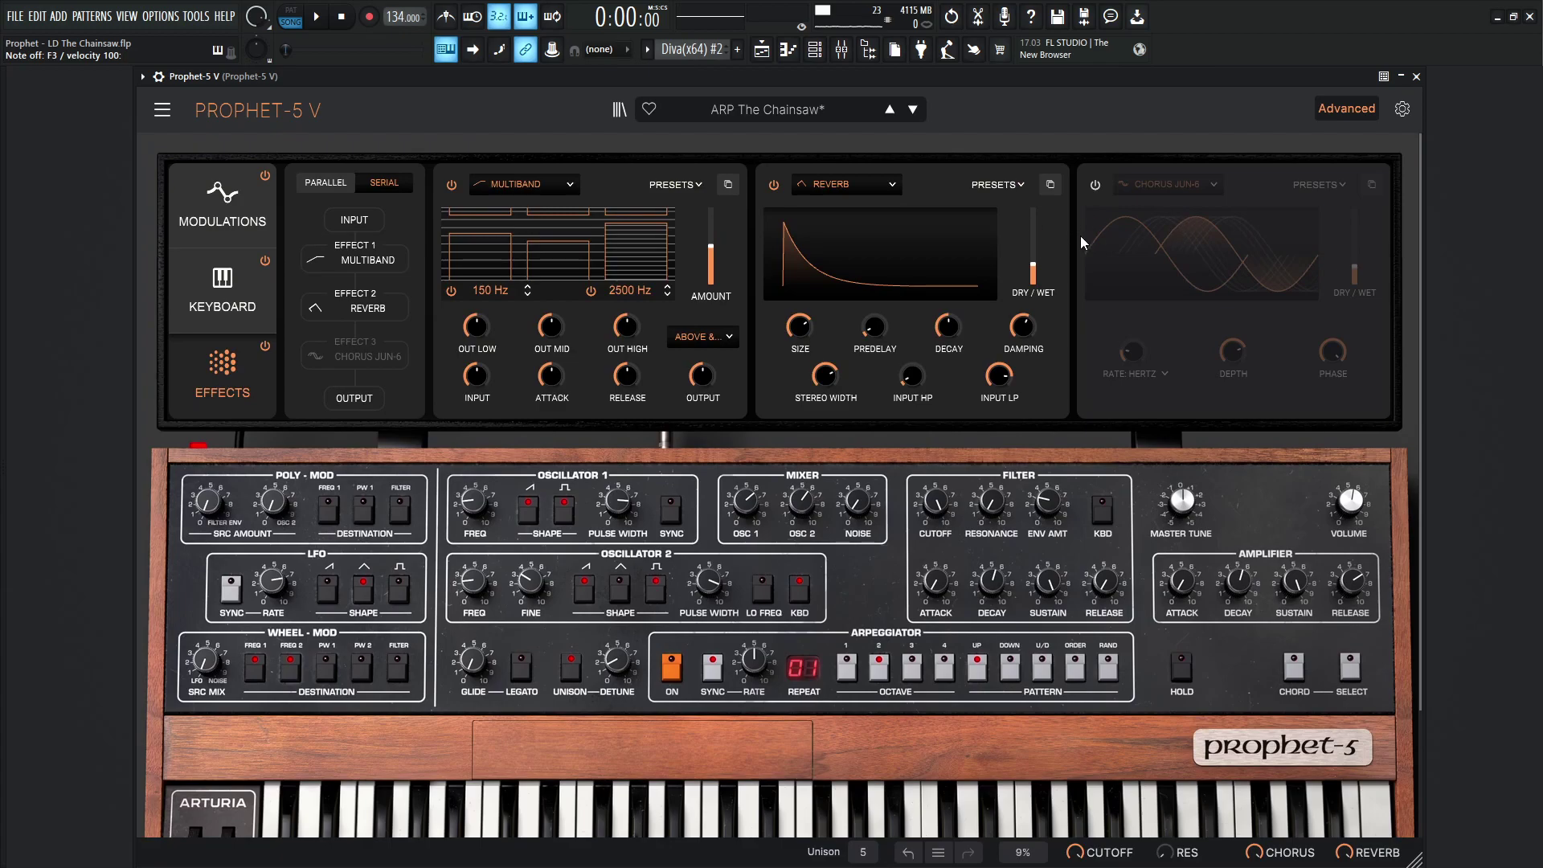
Re-enable Chorus Jun-6 and inspect its Rate (0.400 Hz) and Depth settings
click(1097, 185)
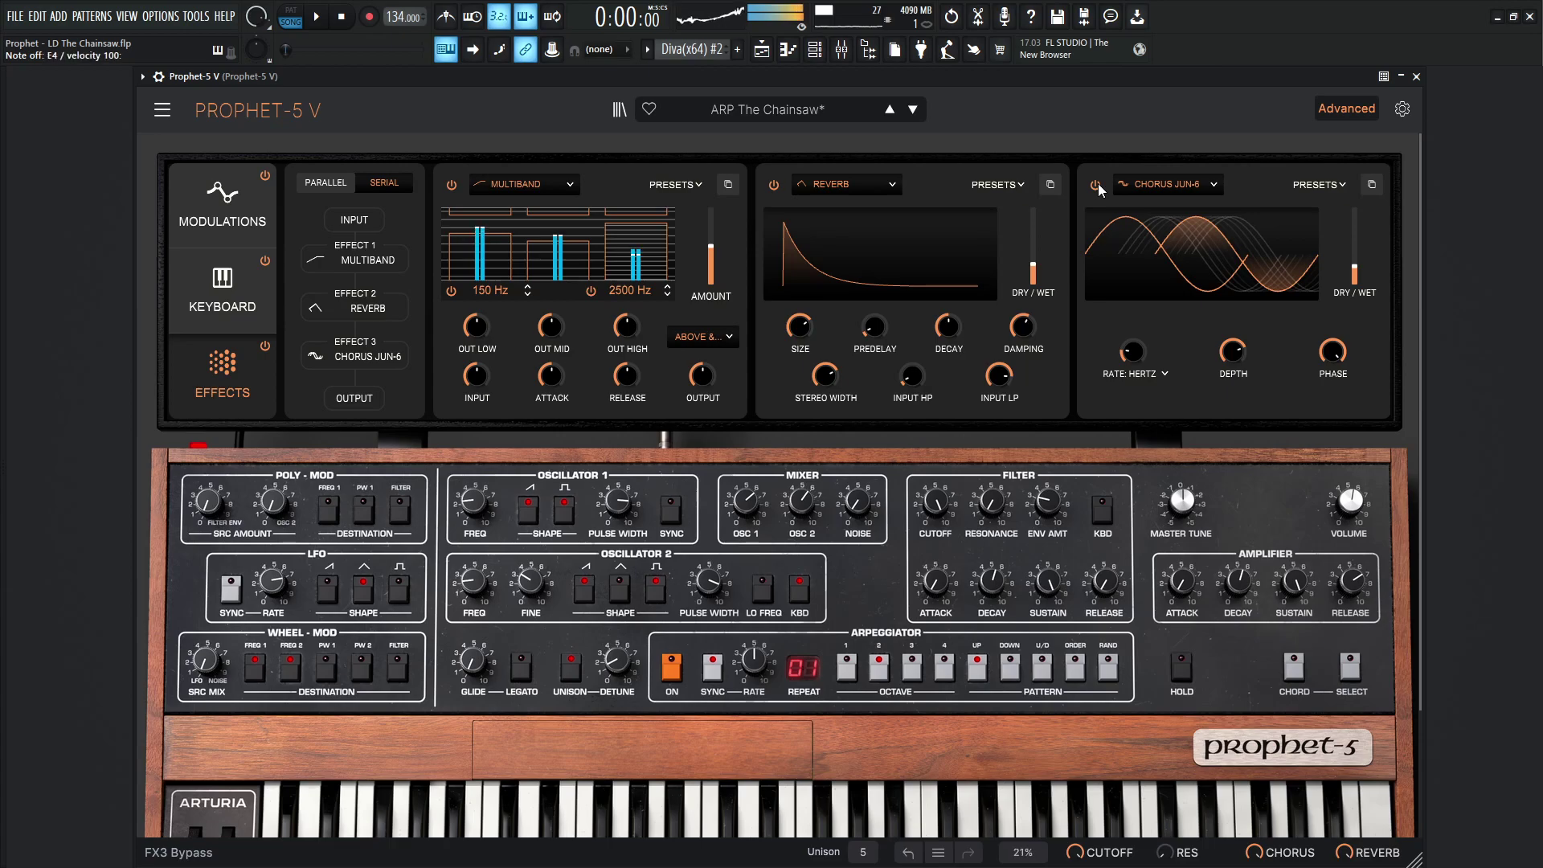
mouse_move(1142, 366)
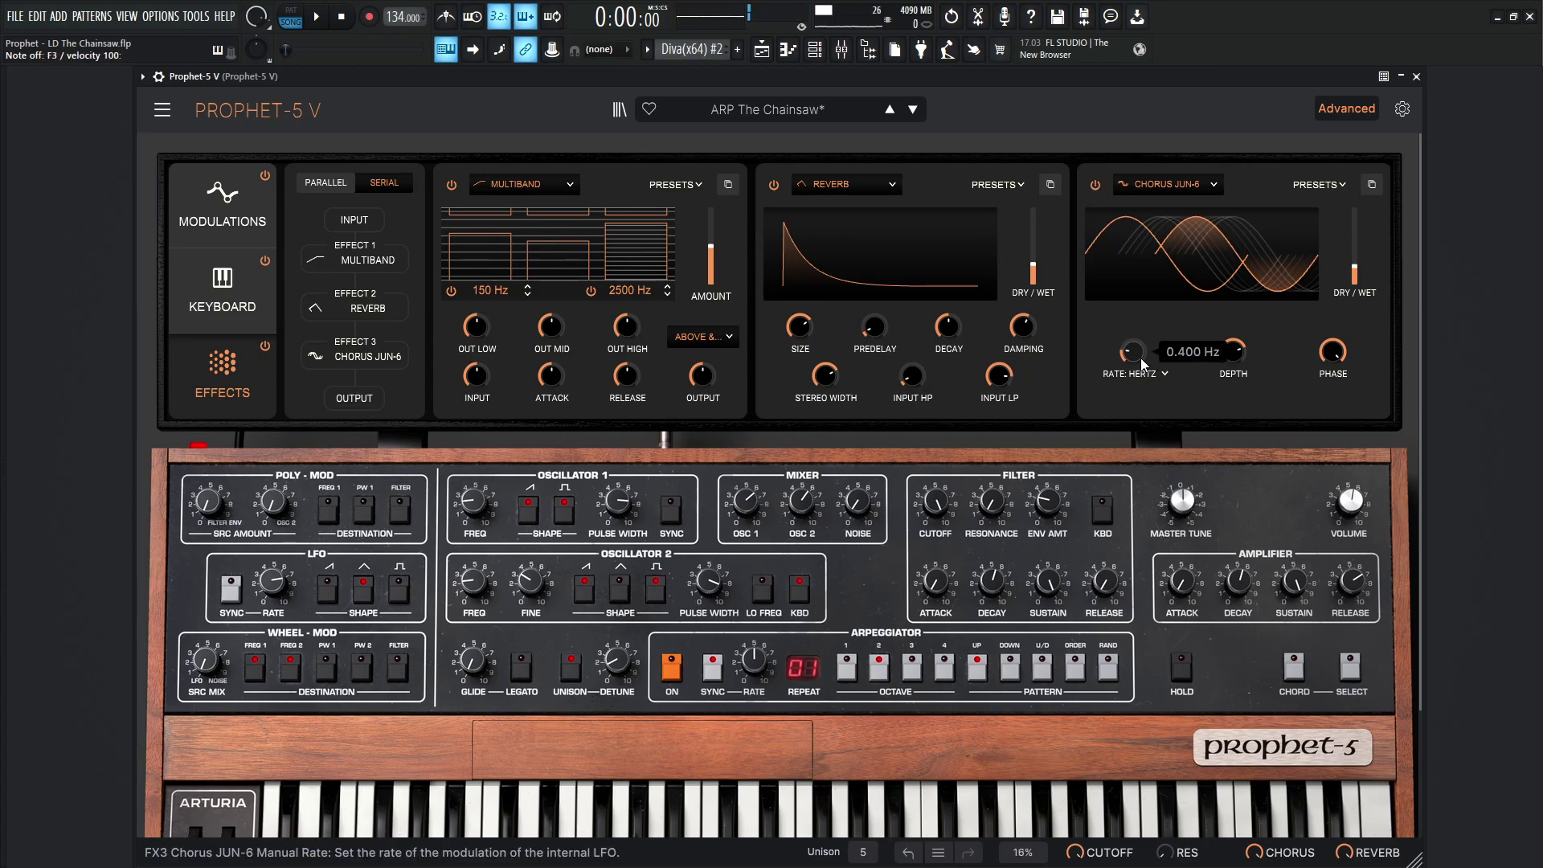
mouse_move(1235, 363)
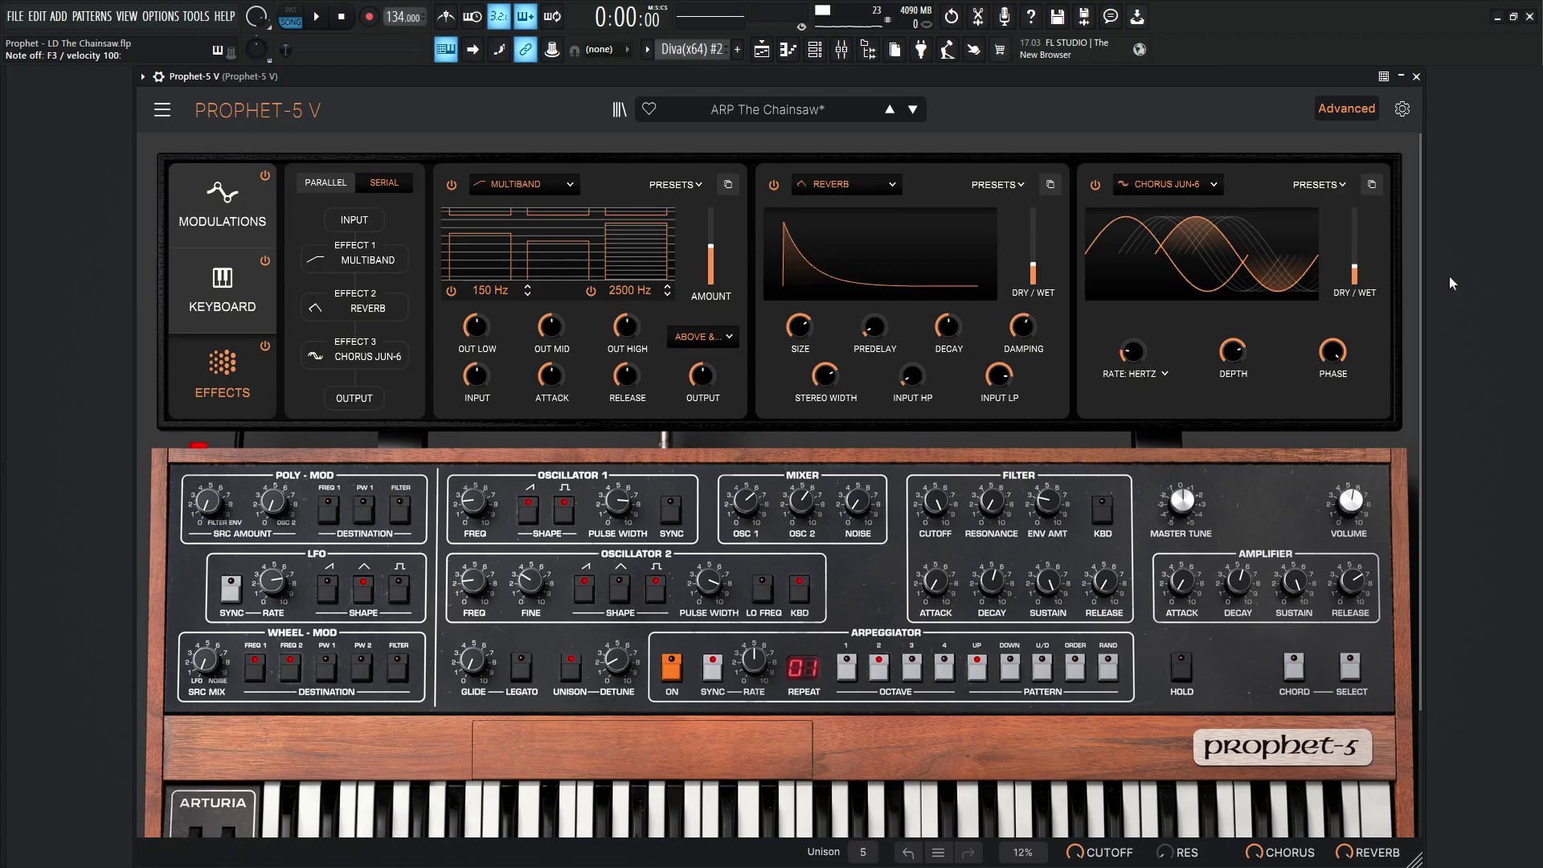
scroll(1361, 276, up, 1)
Reopen the Advanced panel and show the Macros page in the settings side panel
click(1348, 110)
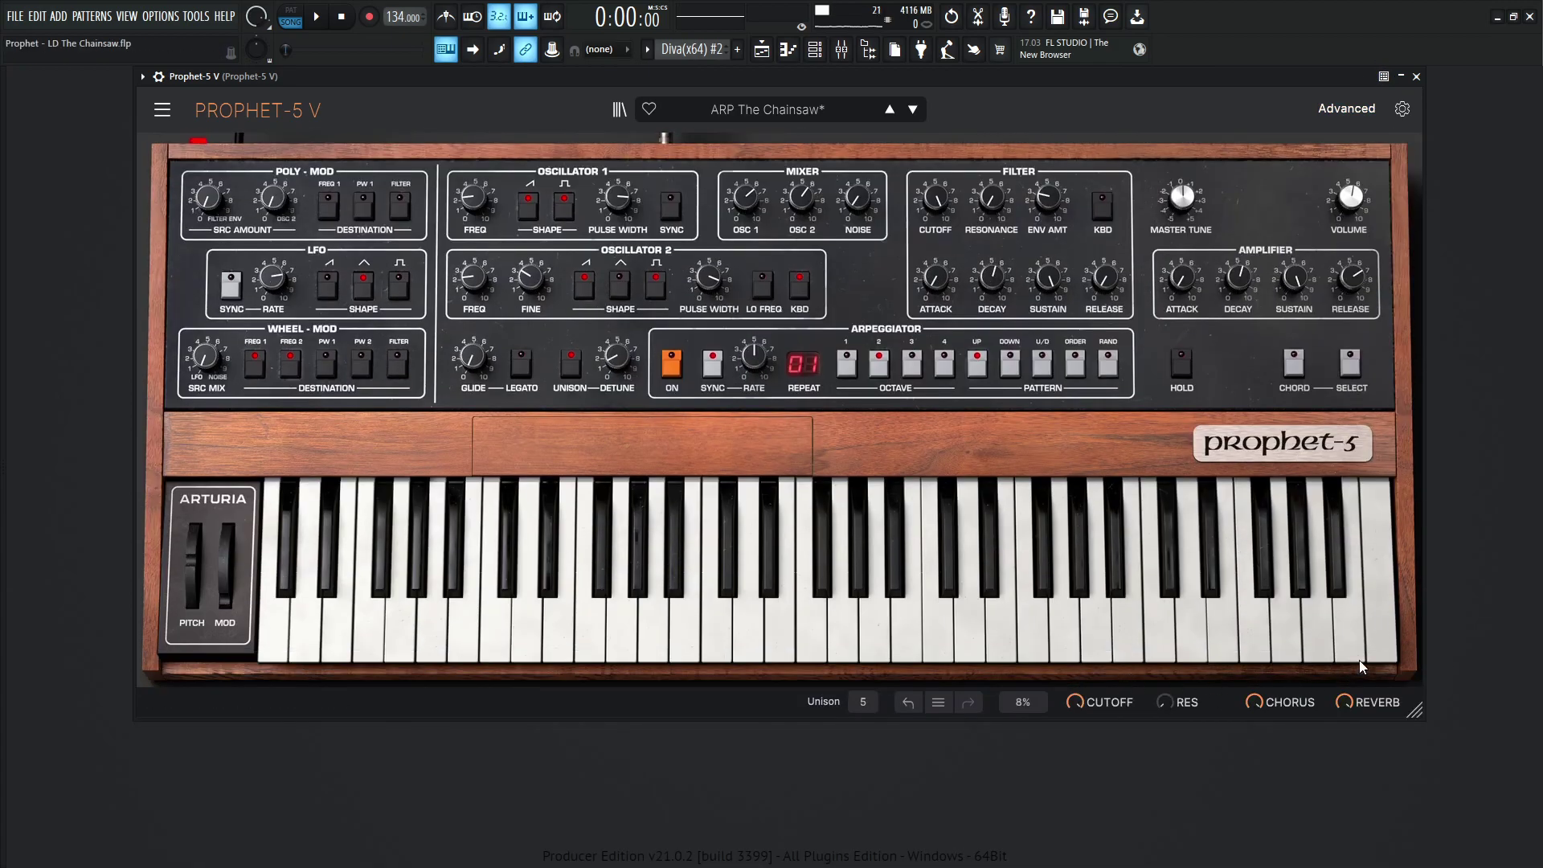
click(1377, 110)
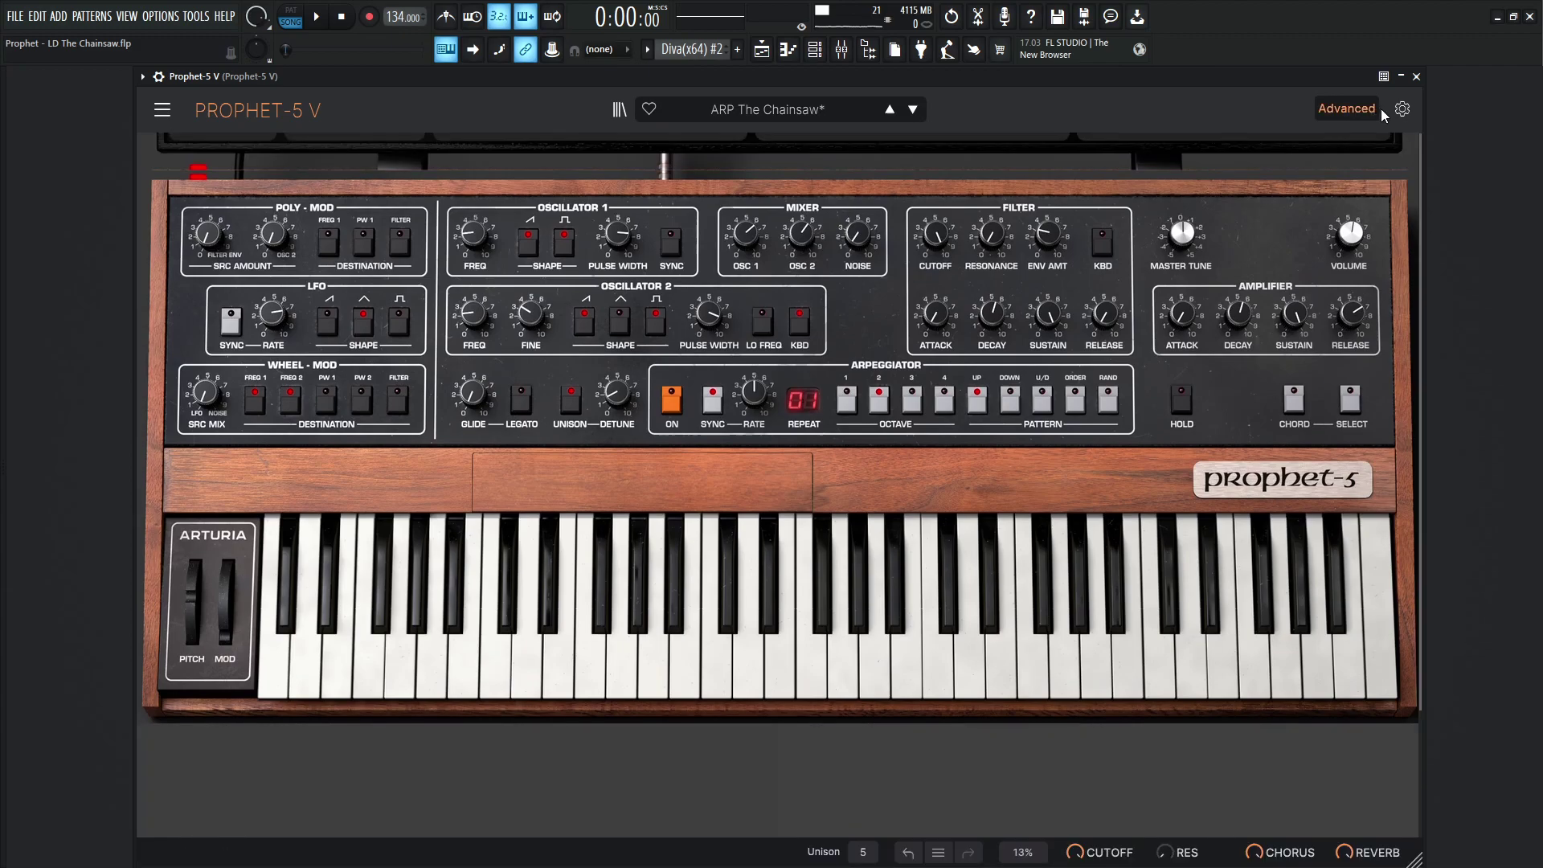
click(1399, 108)
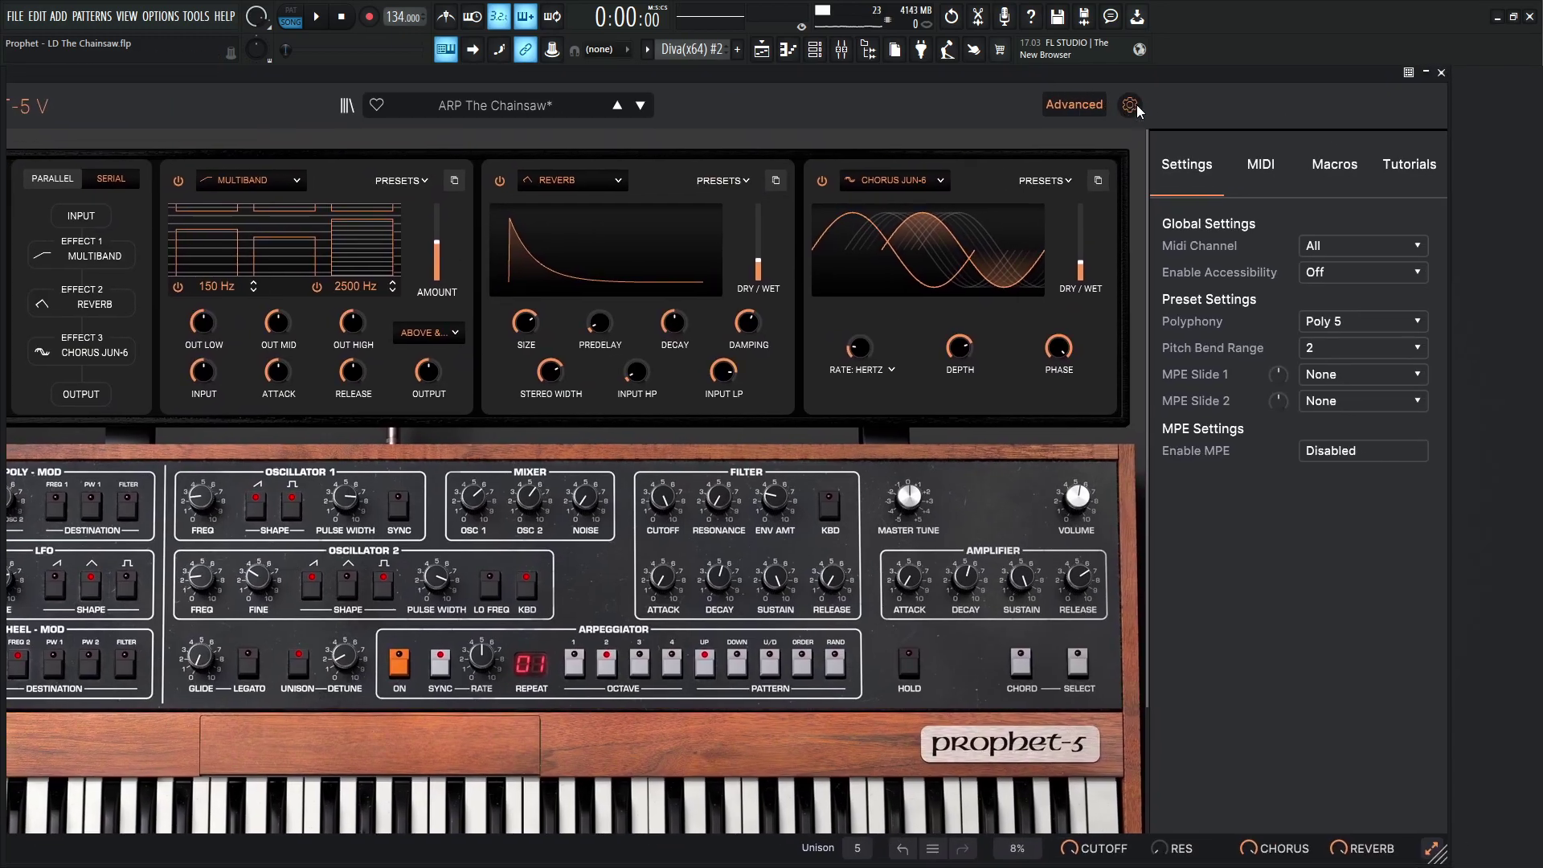
click(1339, 167)
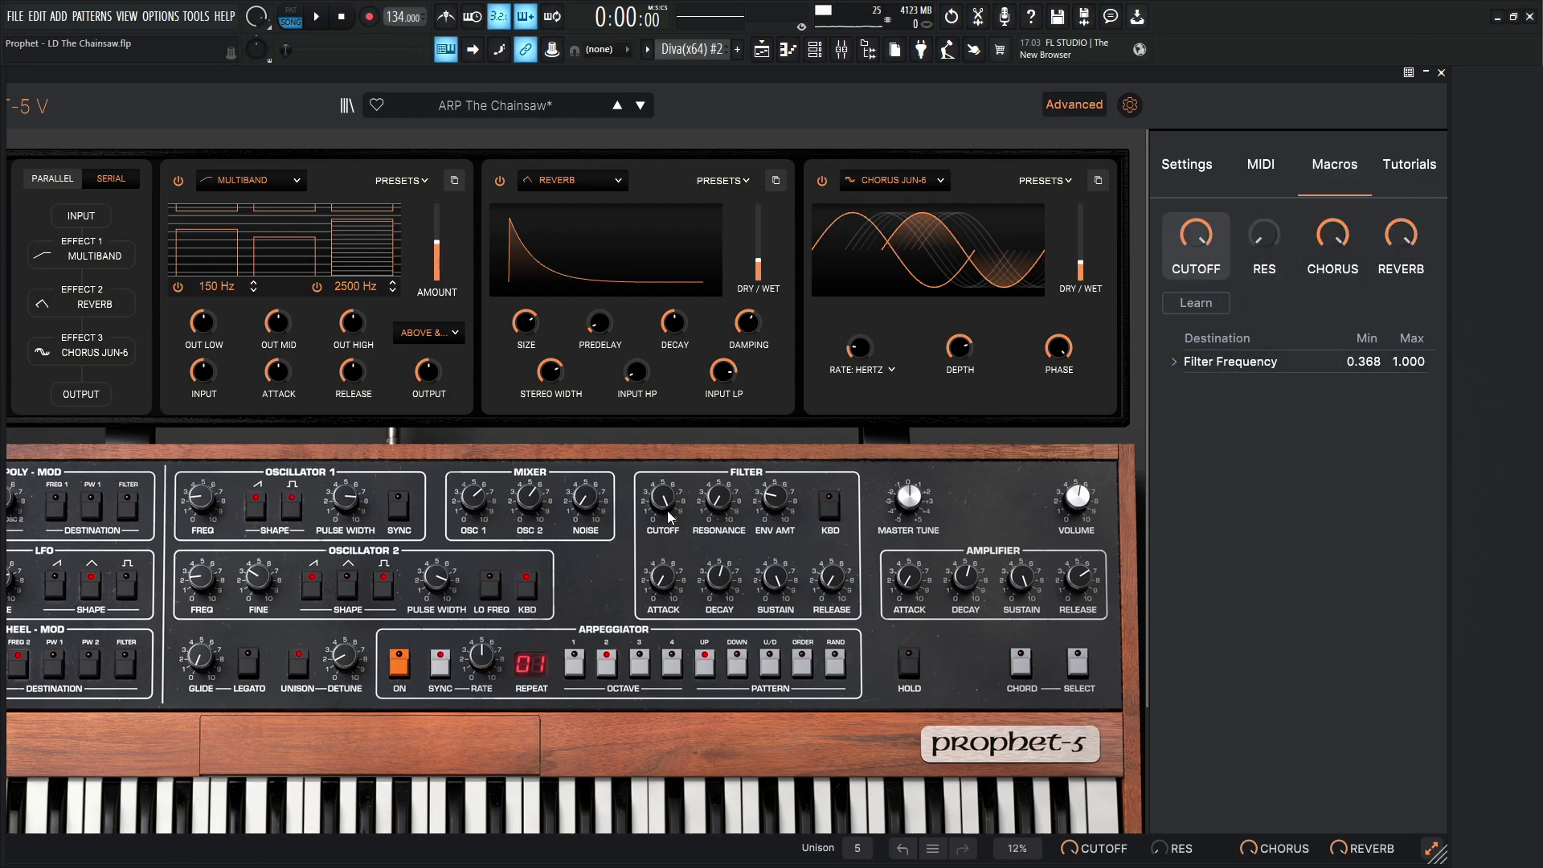
Turn the CUTOFF macro down and the RES macro up to full
drag(1195, 234, 1195, 285)
click(1264, 235)
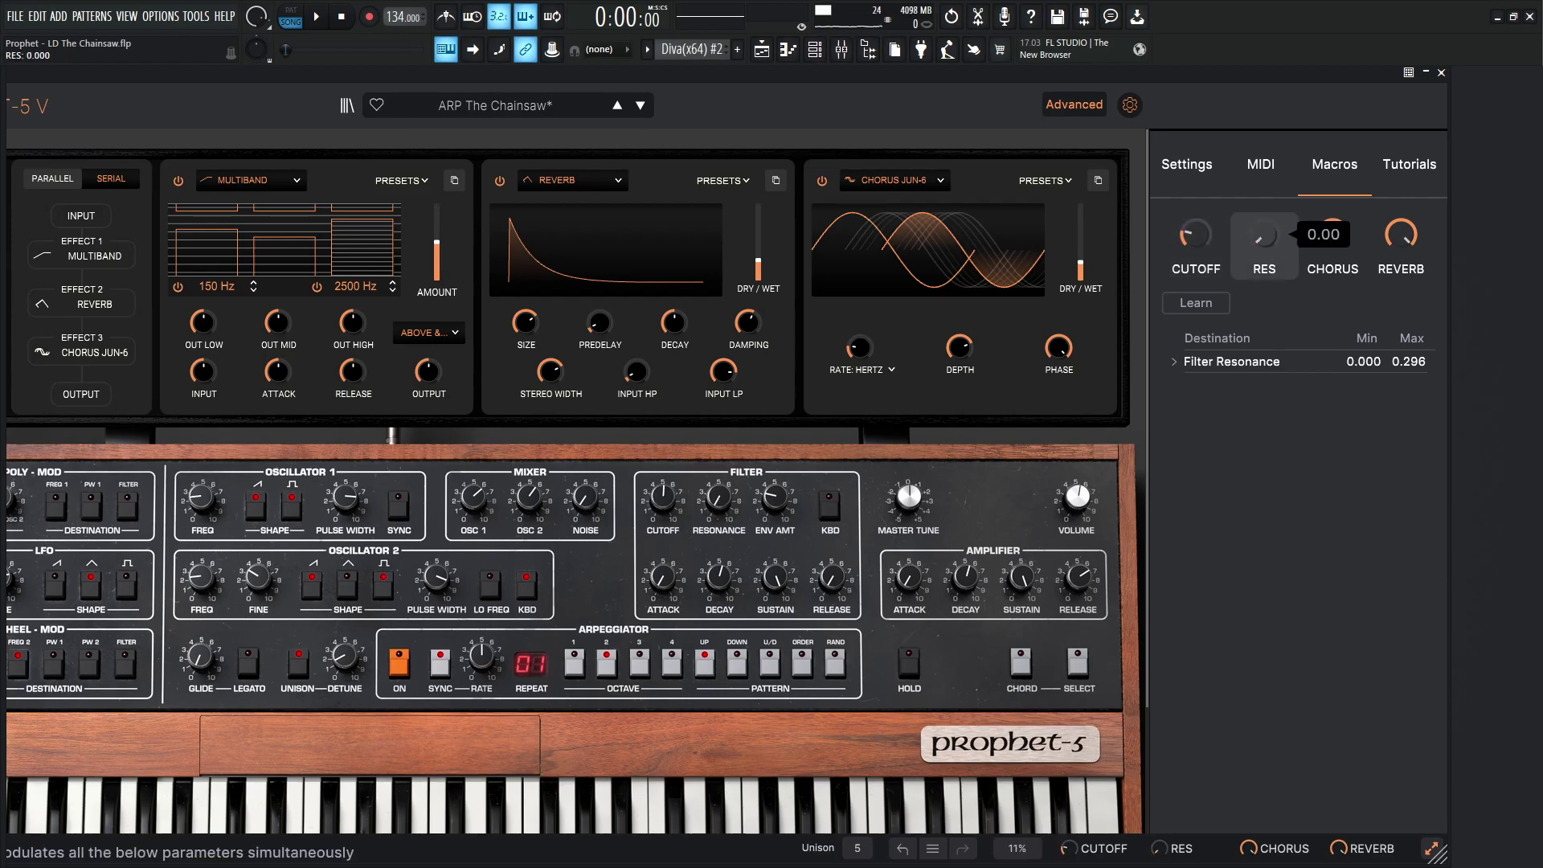
drag(1263, 235, 1263, 185)
drag(1268, 239, 1268, 239)
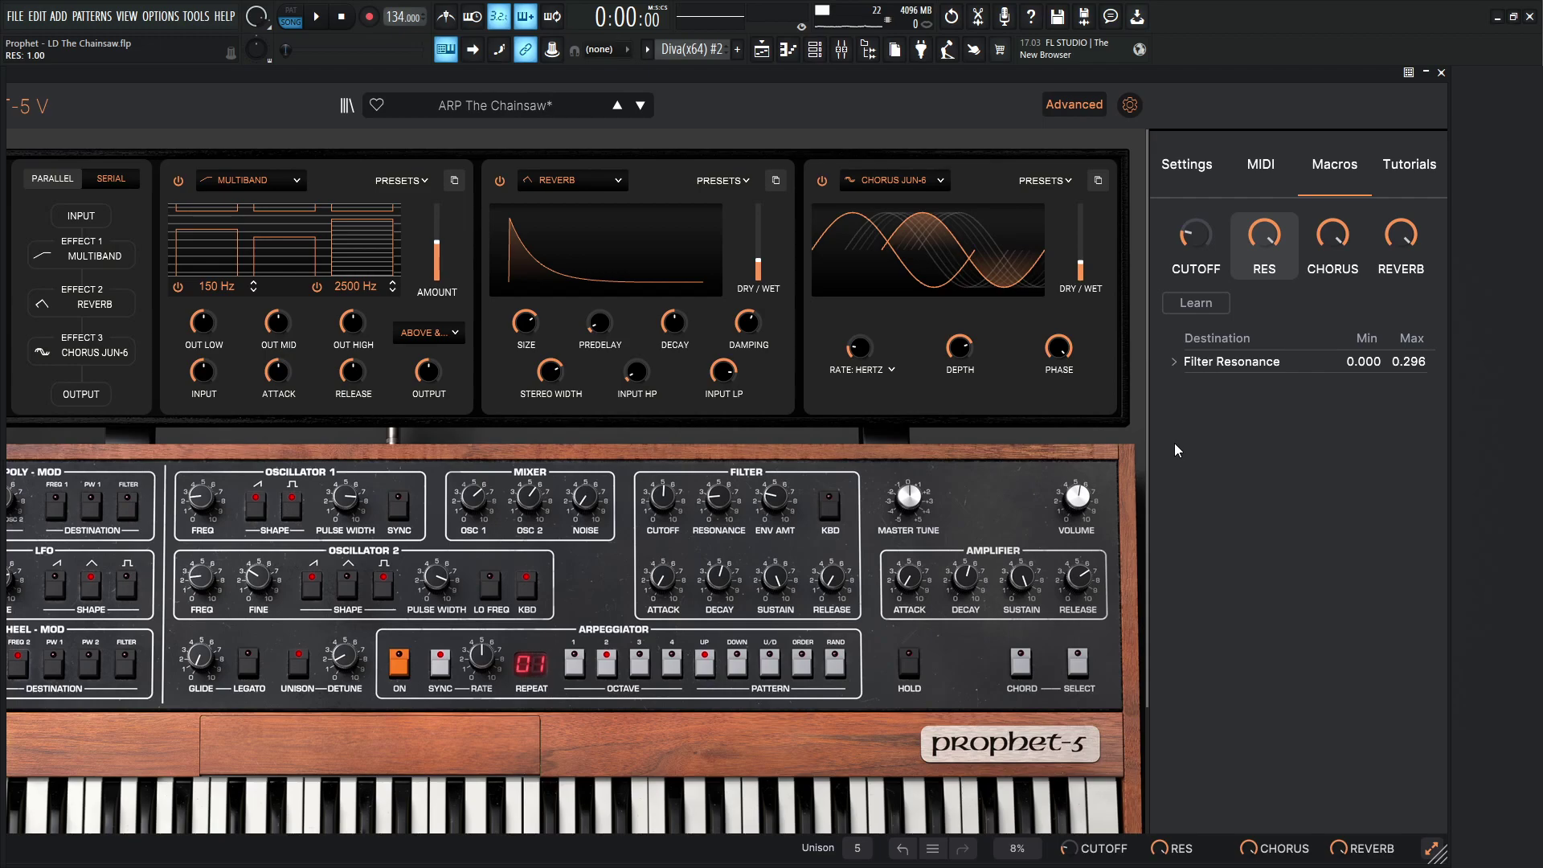
drag(1264, 234, 1262, 165)
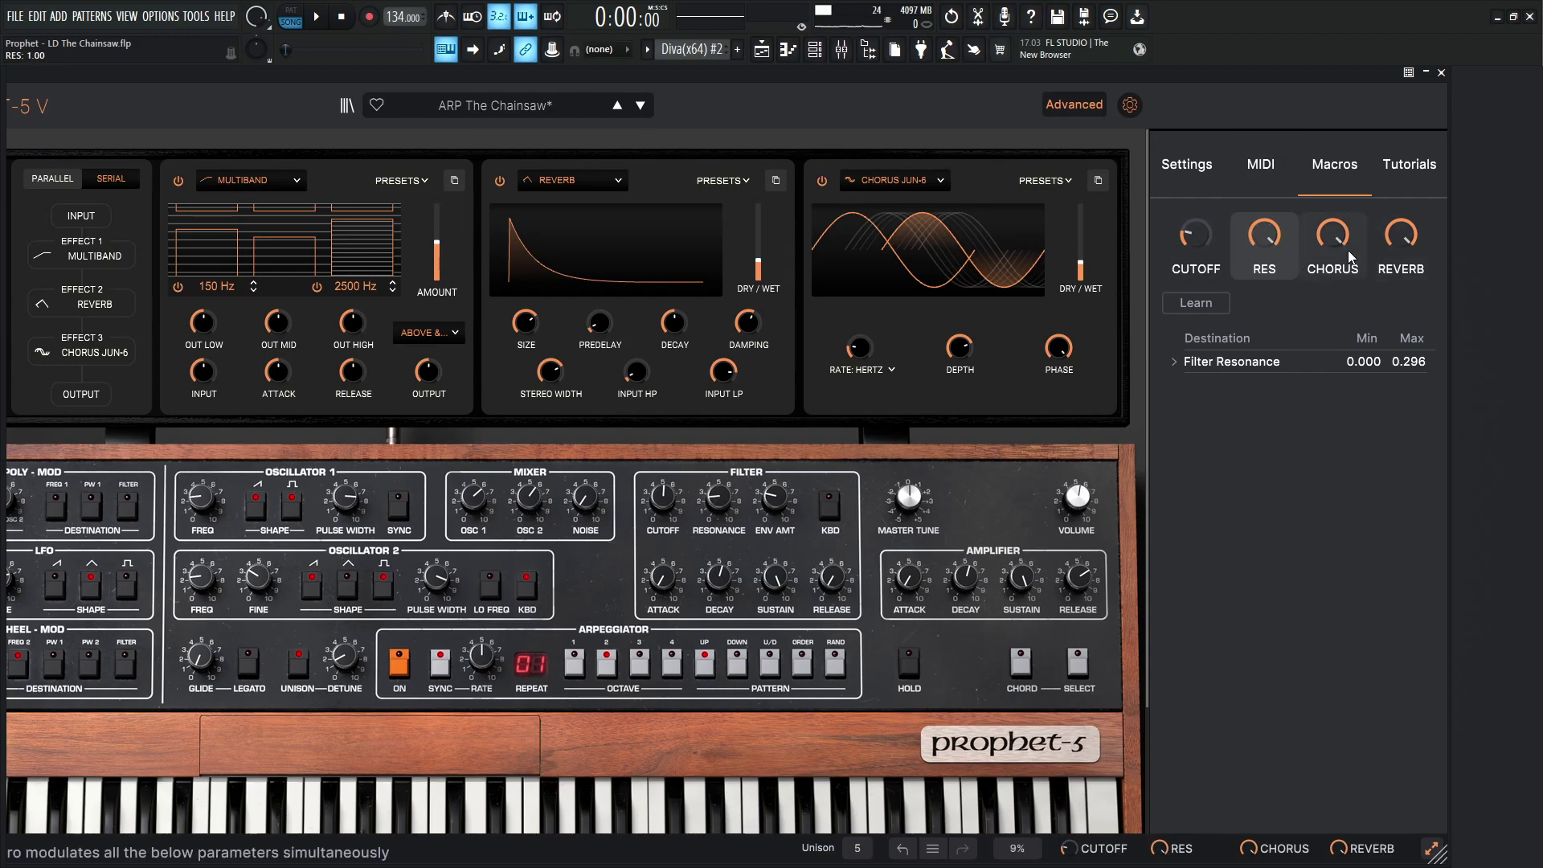
Raise the CHORUS and REVERB macros to full
drag(1348, 251, 1348, 345)
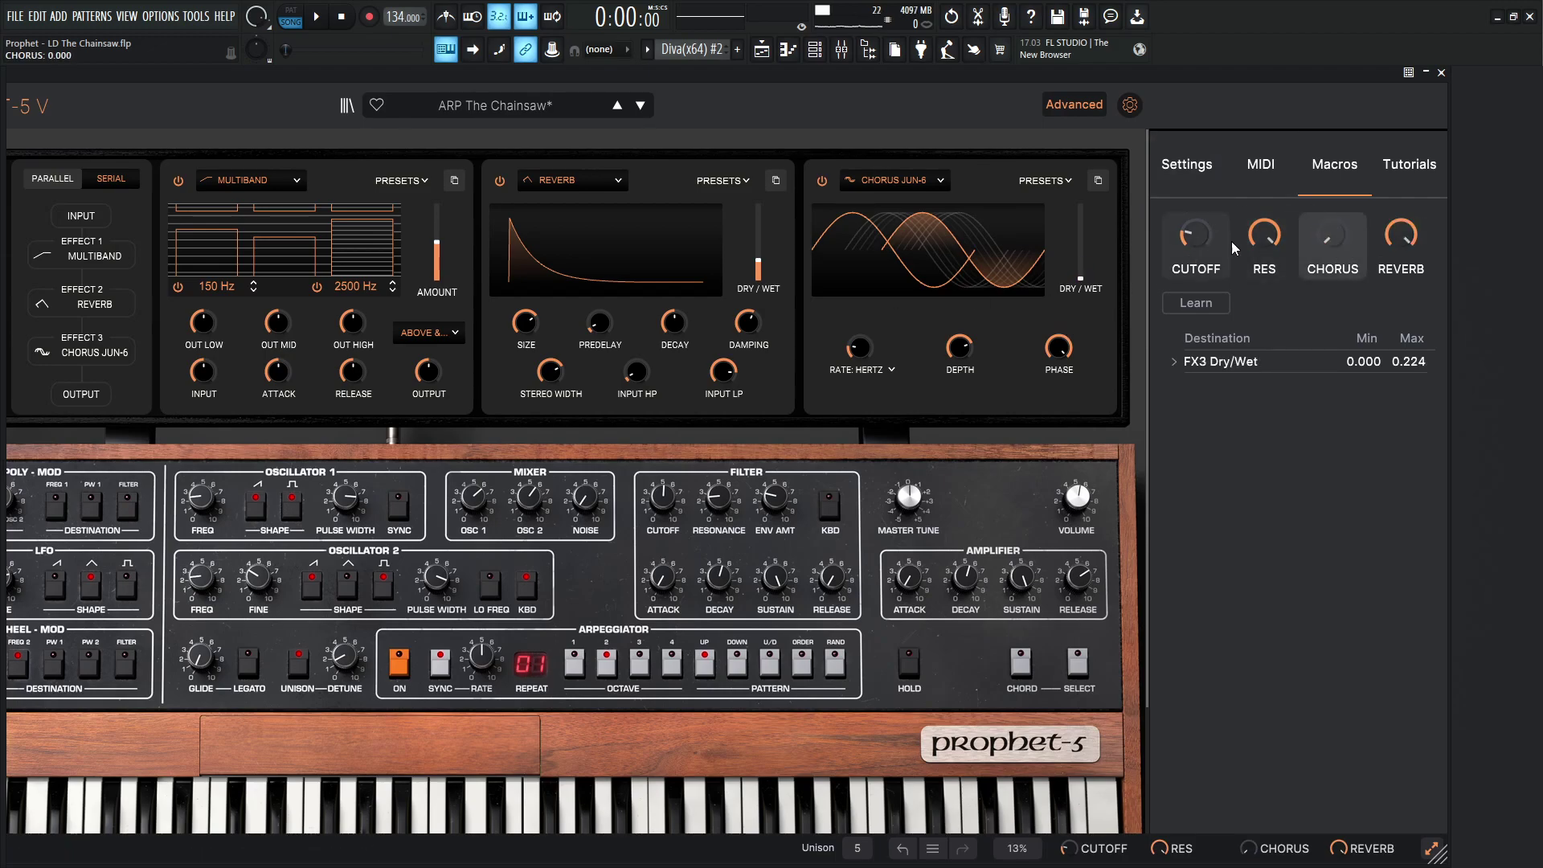
mouse_move(1314, 242)
mouse_down()
mouse_move(1314, 209)
mouse_move(1313, 258)
mouse_up()
mouse_move(1083, 274)
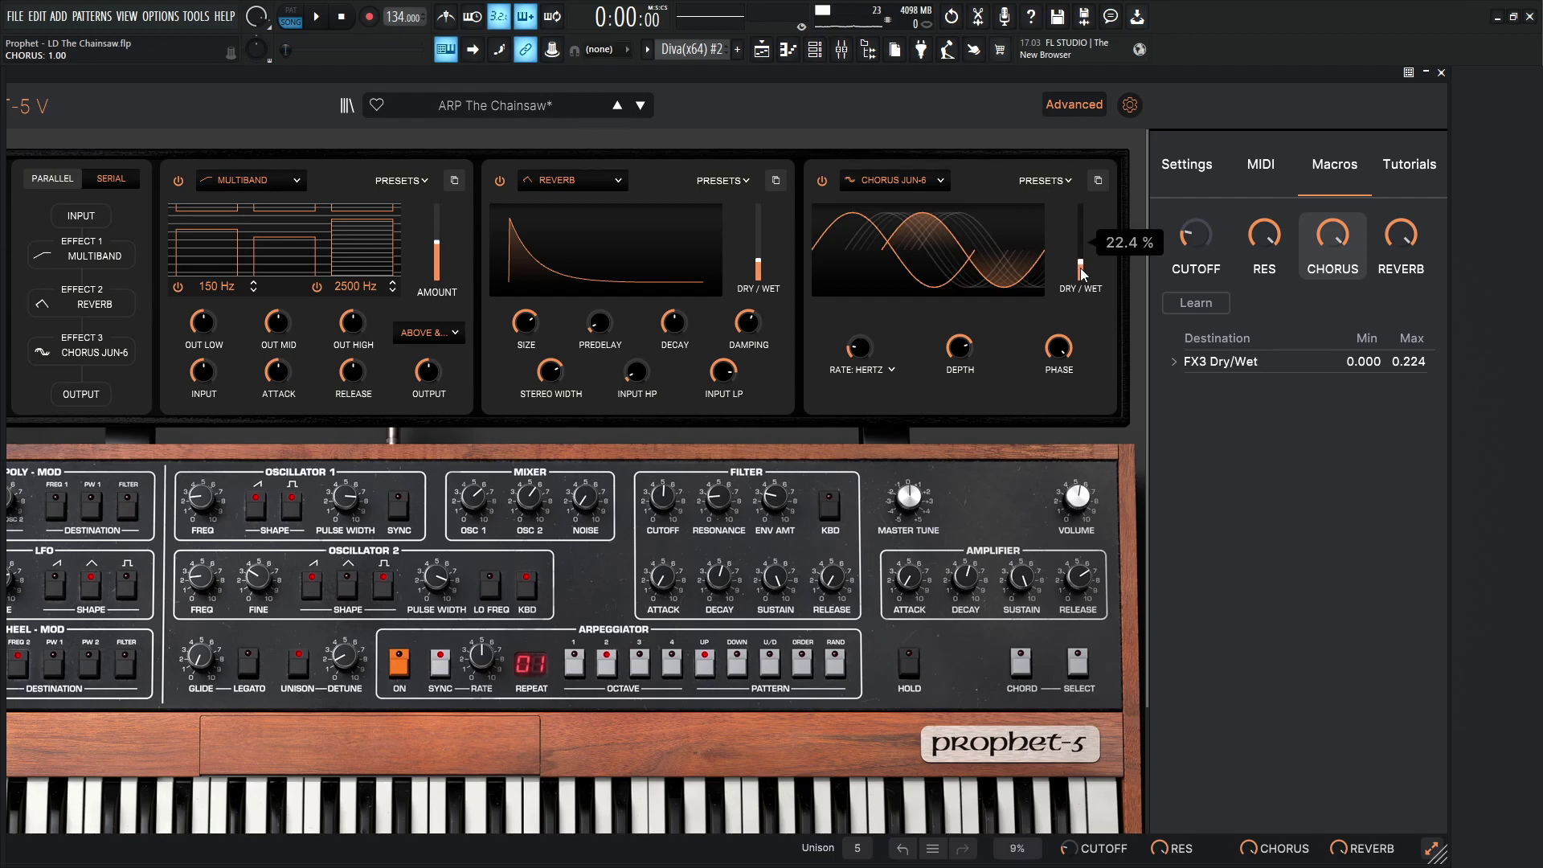
click(1407, 274)
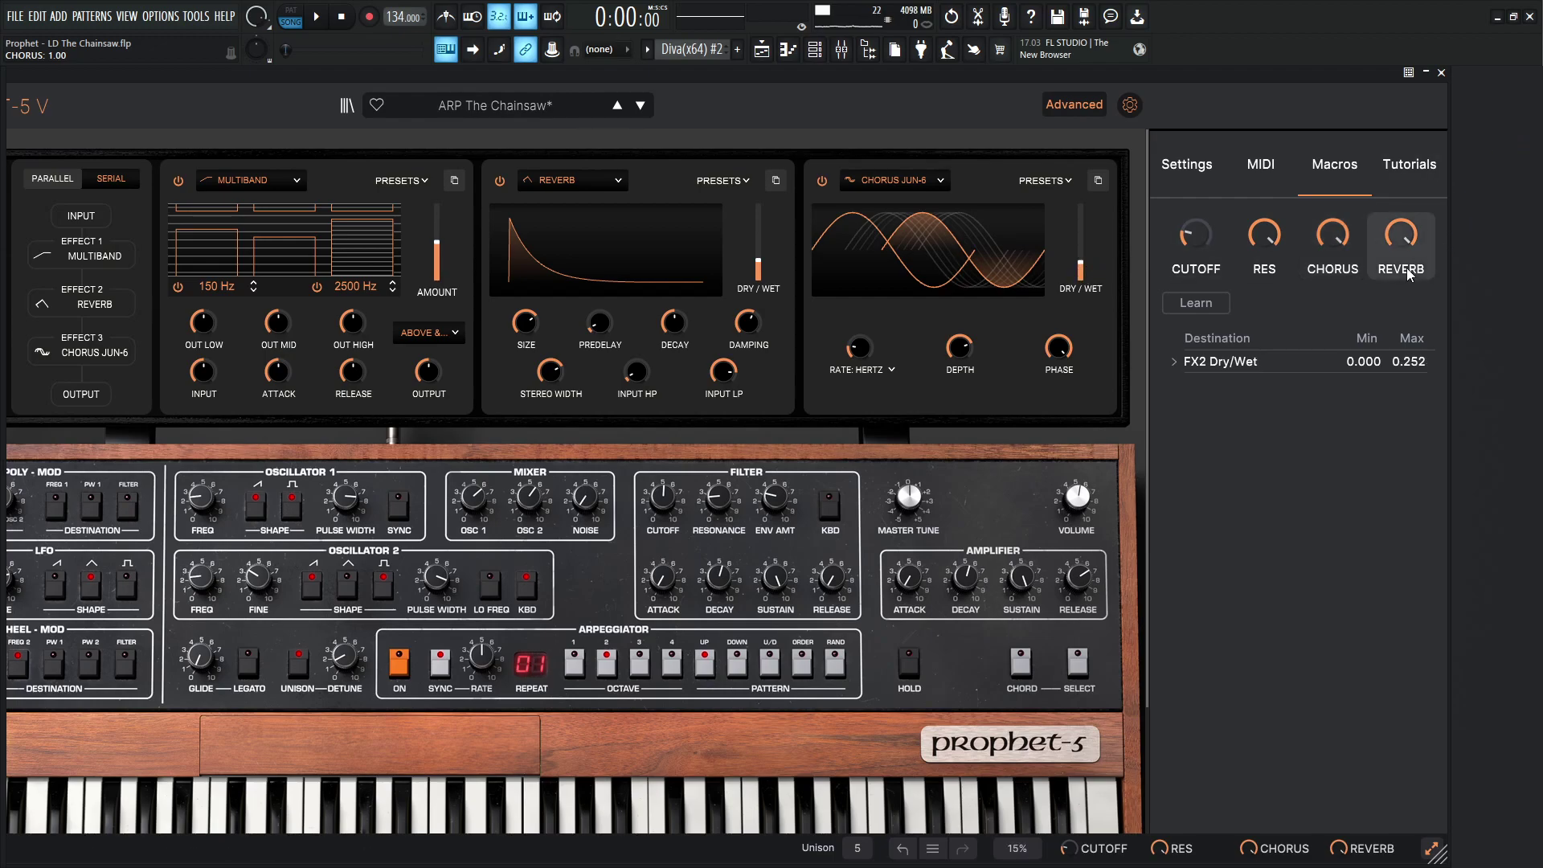
drag(1401, 264, 1400, 337)
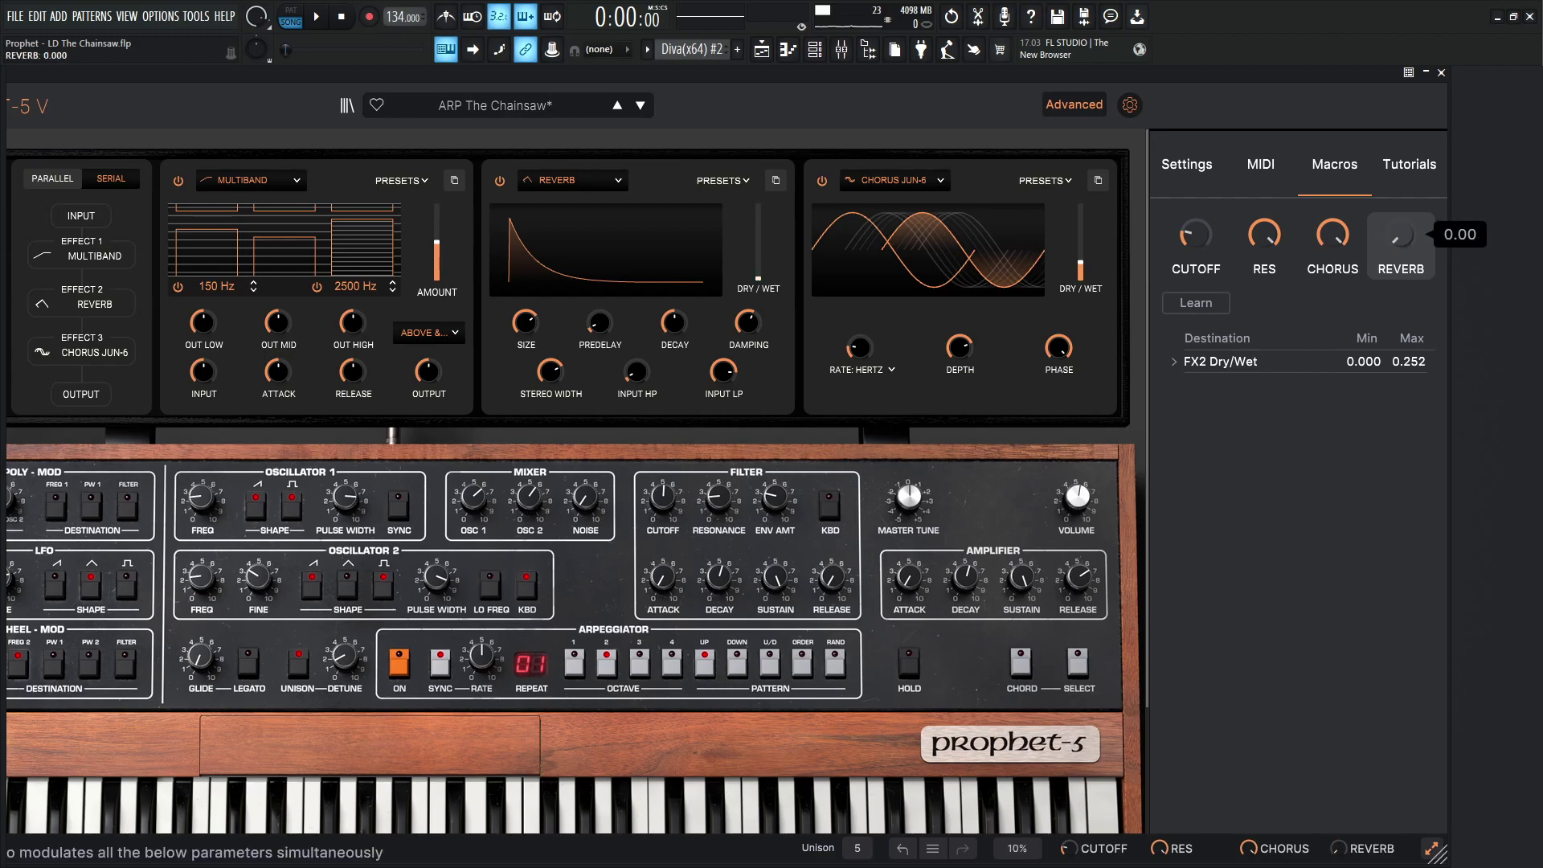
drag(1401, 235, 1401, 153)
Close the Advanced panel and reposition the plugin window so the whole synth shows
mouse_move(759, 265)
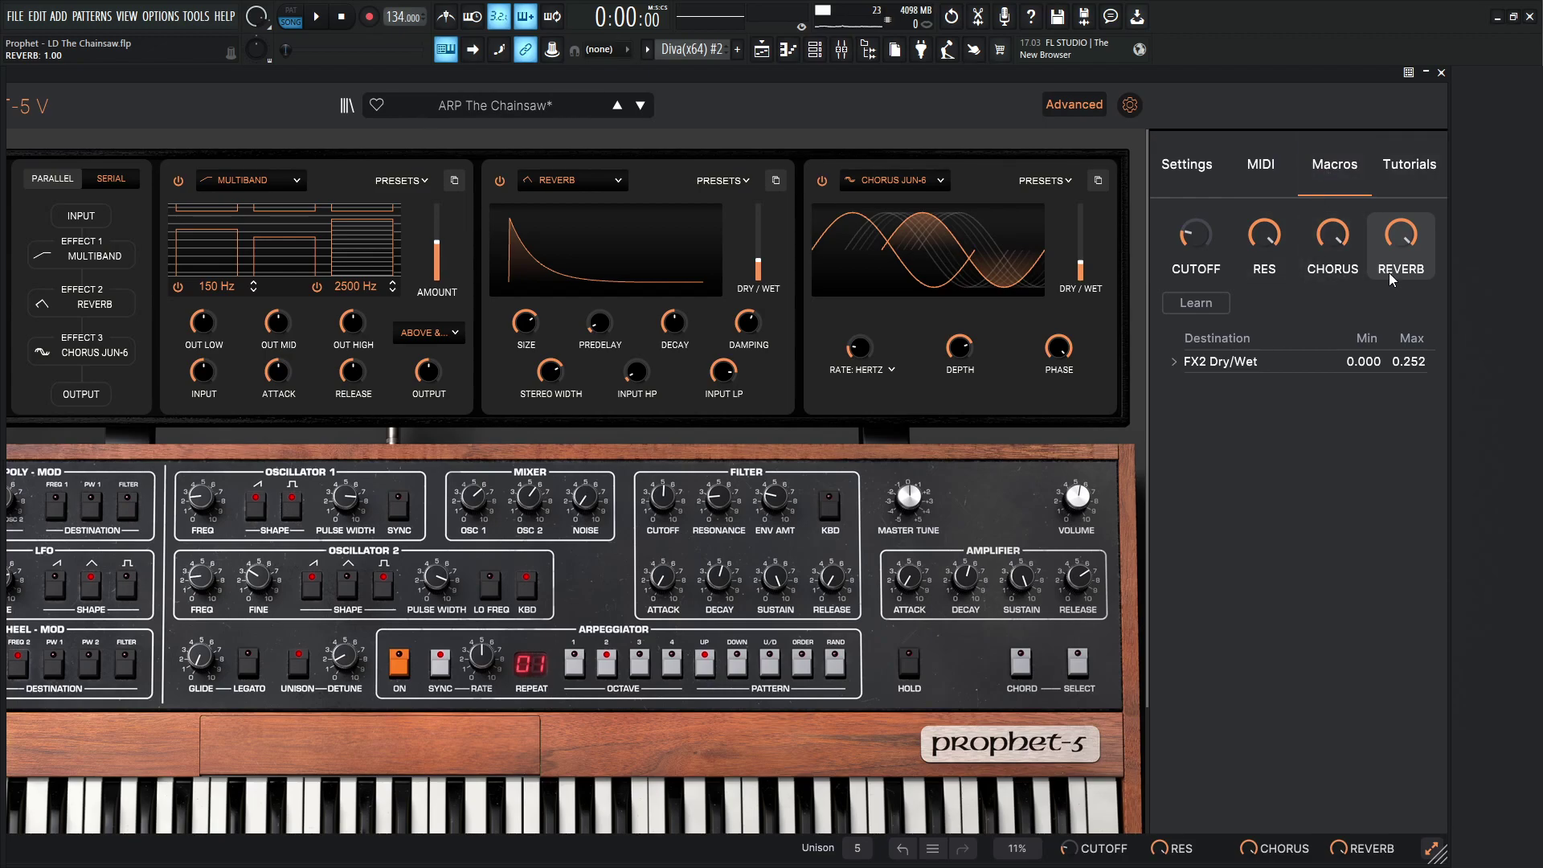
click(1093, 106)
drag(974, 75, 1239, 79)
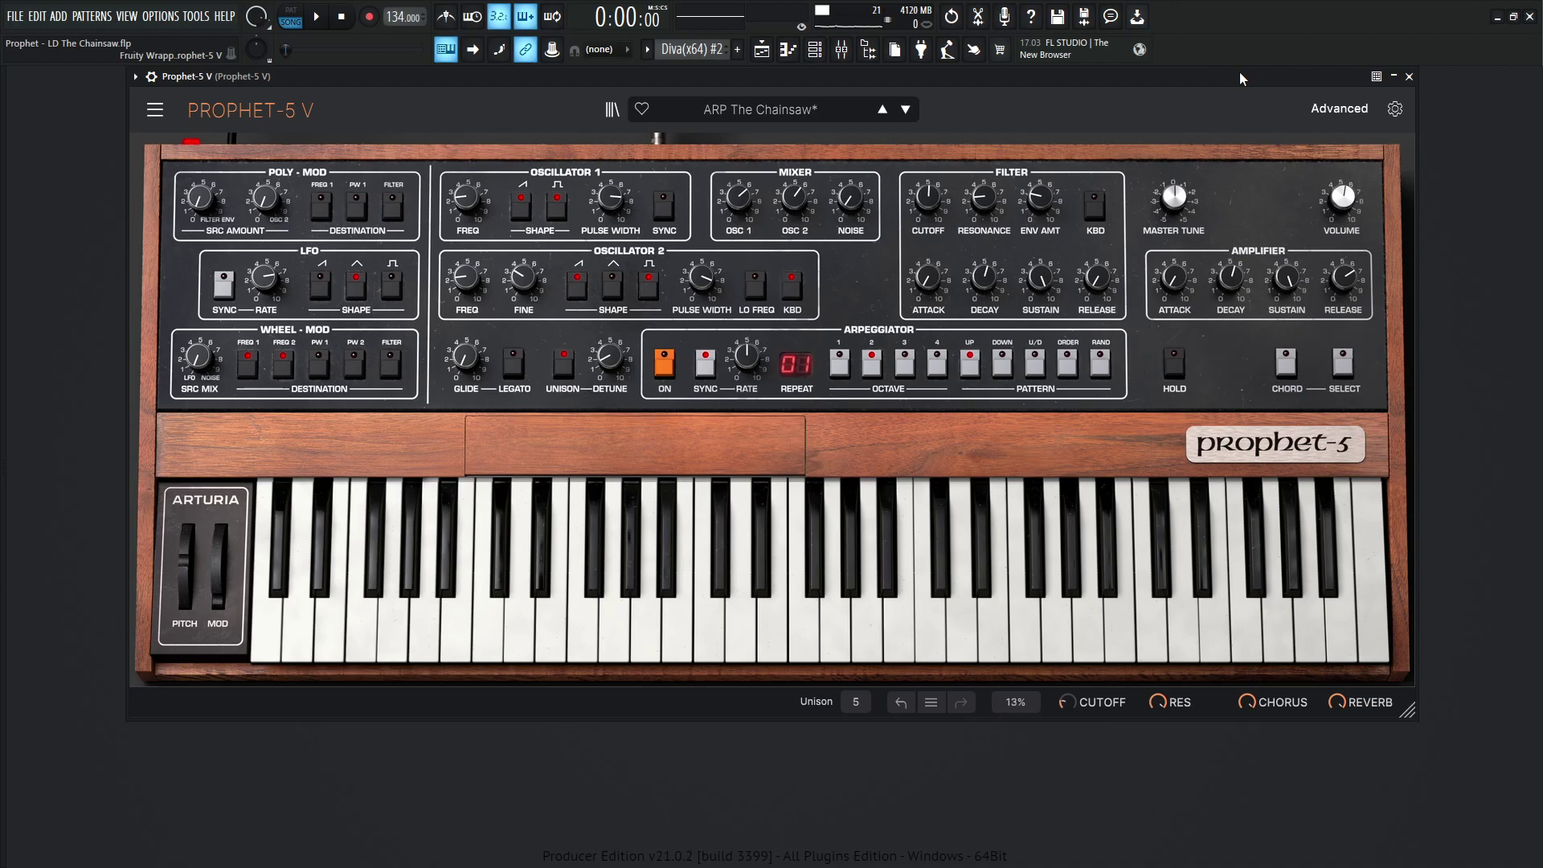
Reload the unmodified ARP The Chainsaw preset, discarding the edits
click(884, 111)
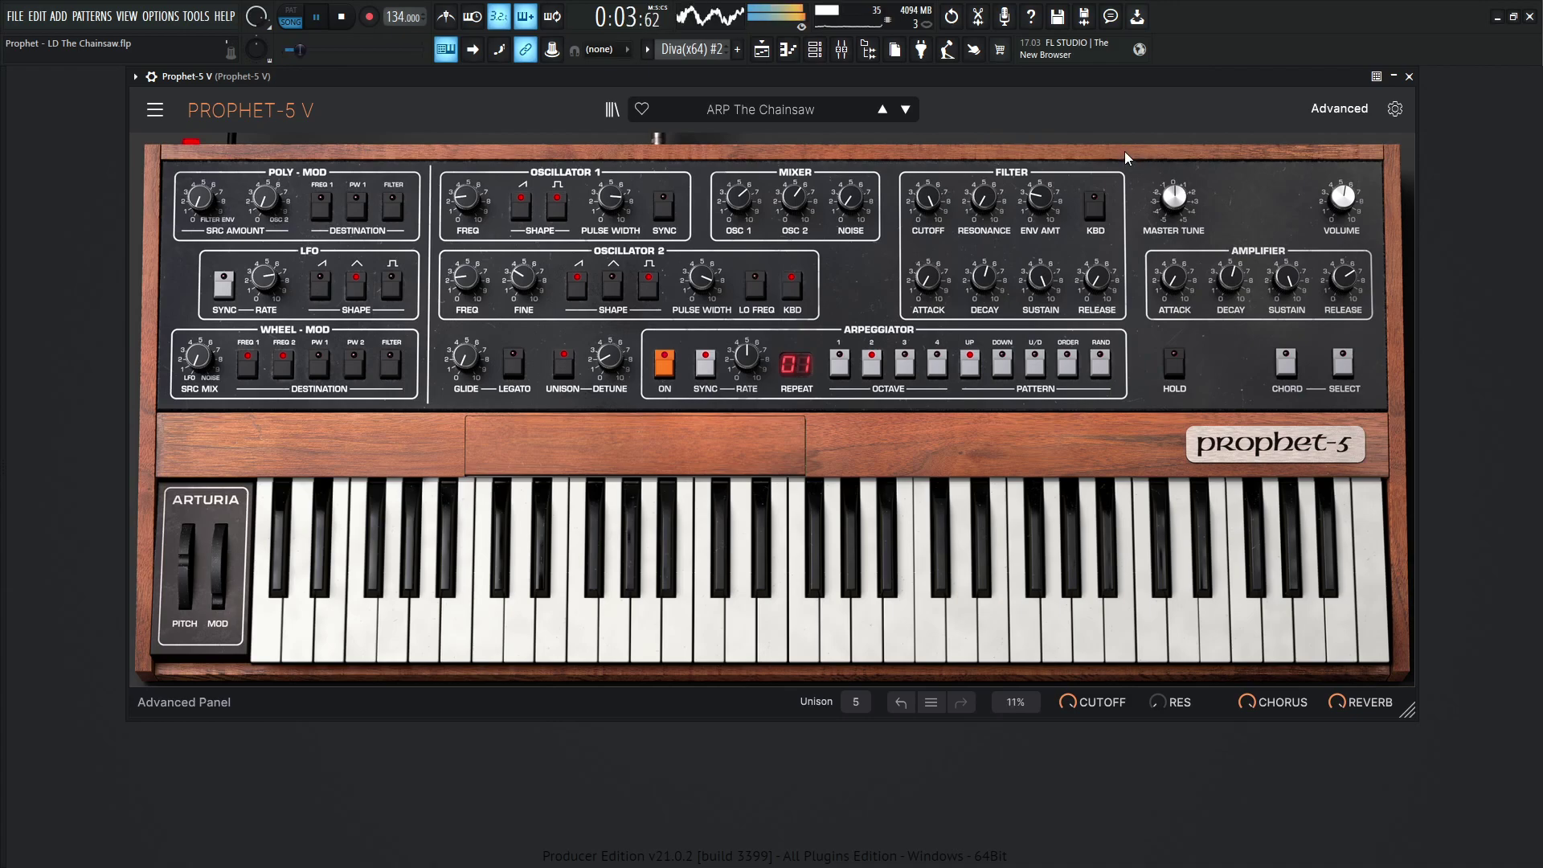
Show the Playlist - Arrangement with F5 while the song plays
key(F5)
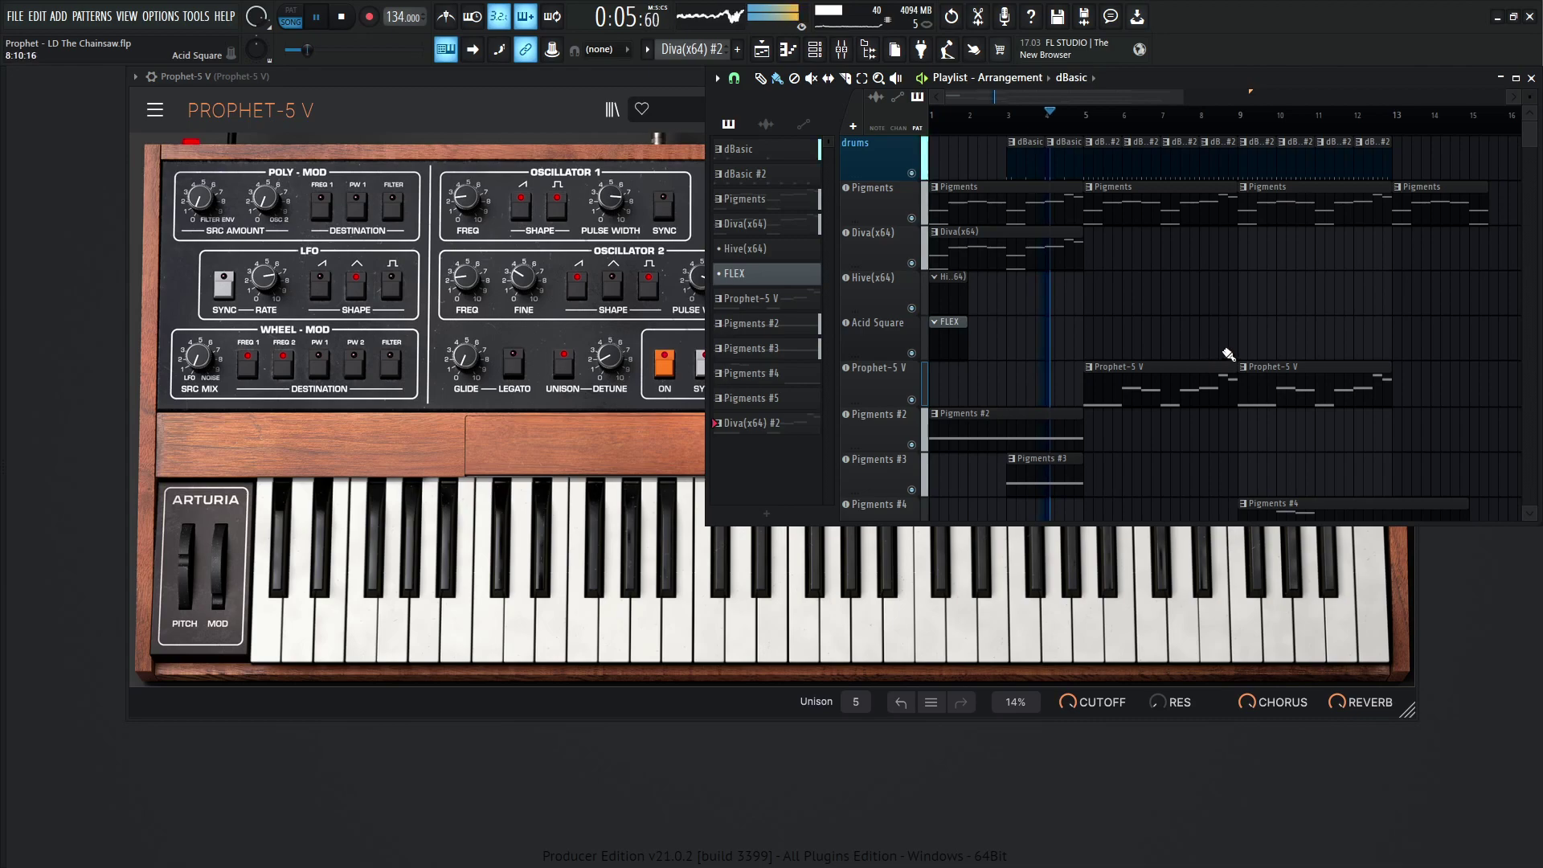